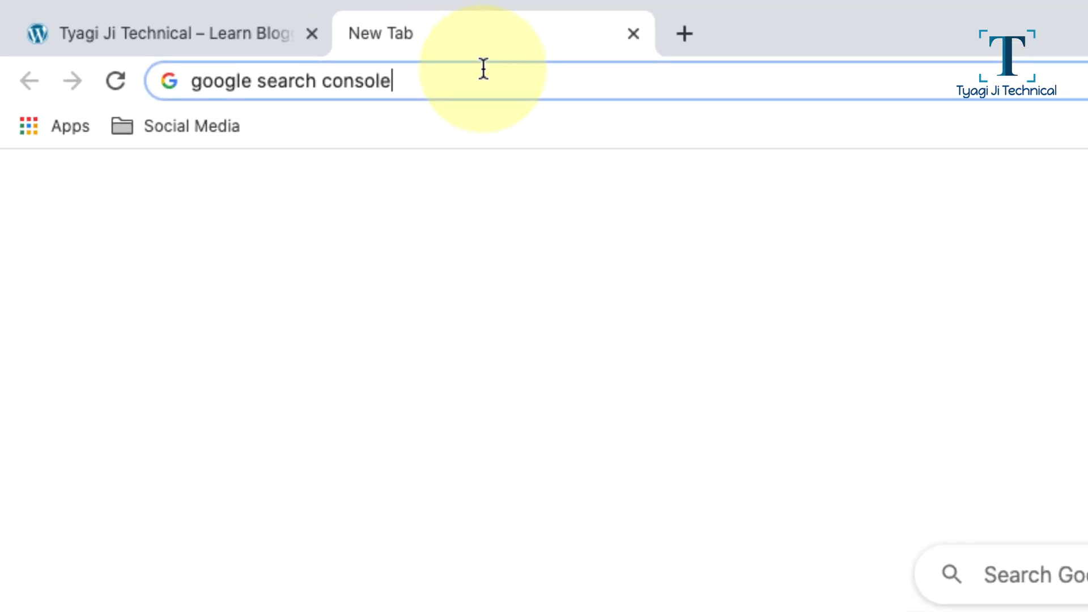
- Search the web for "google search console" and start Search Console from its official page
key("Return")
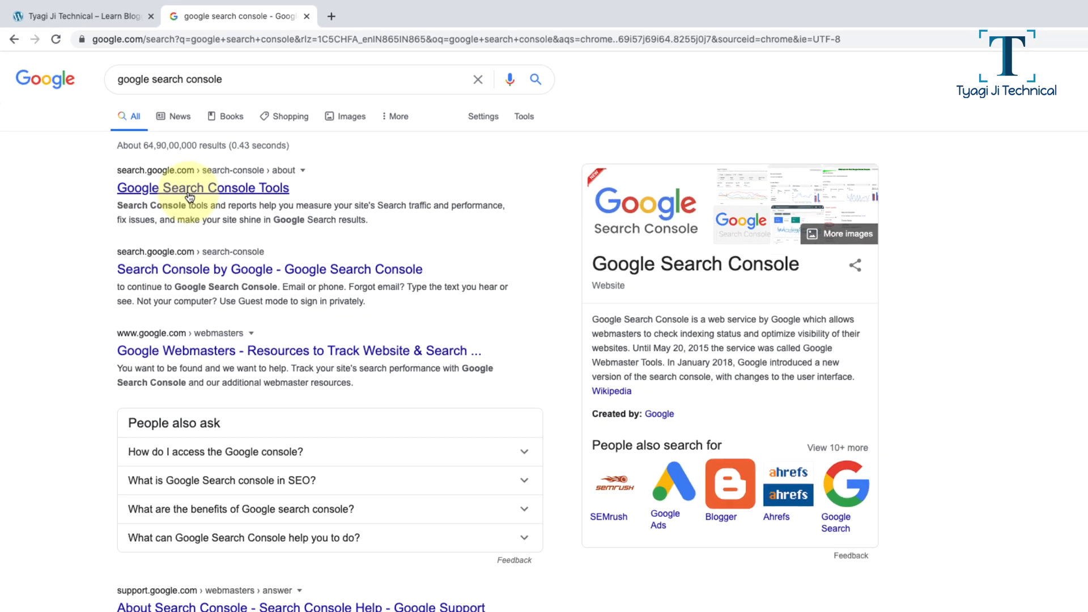
left_click(190, 194)
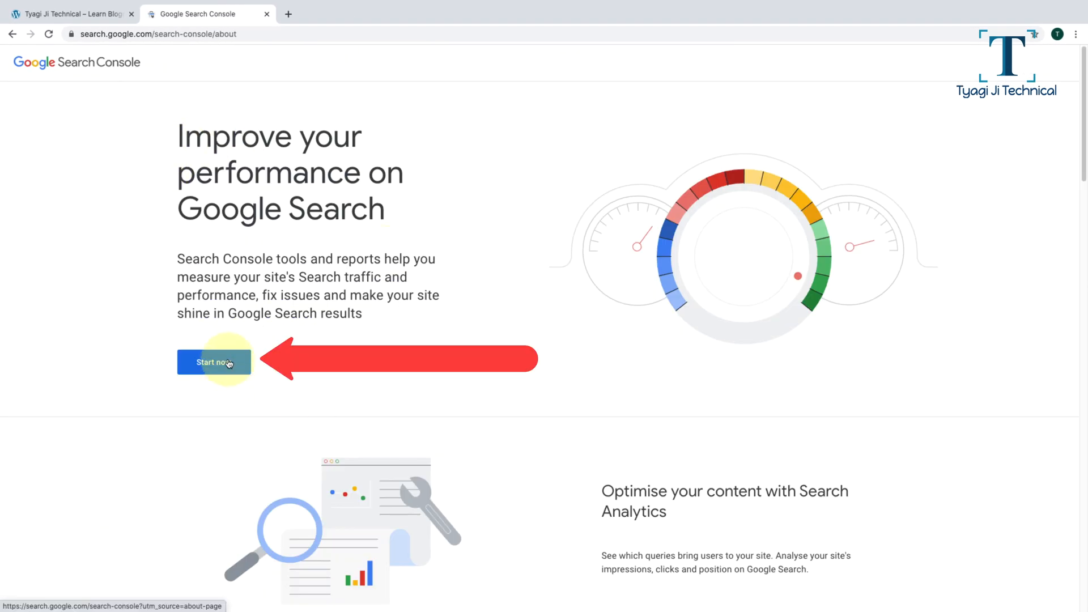
left_click(229, 363)
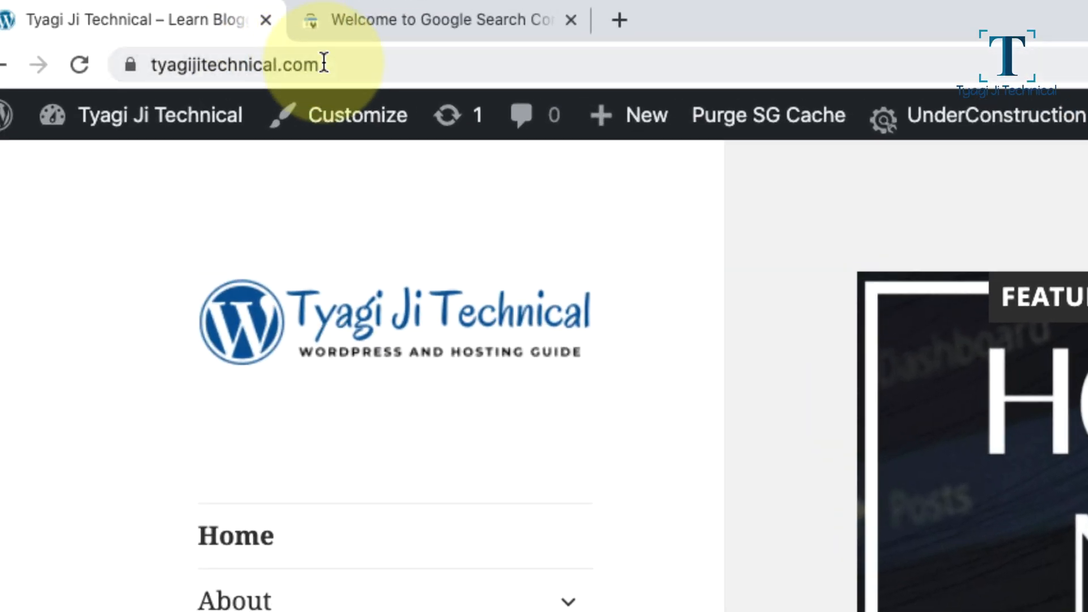
left_click(396, 78)
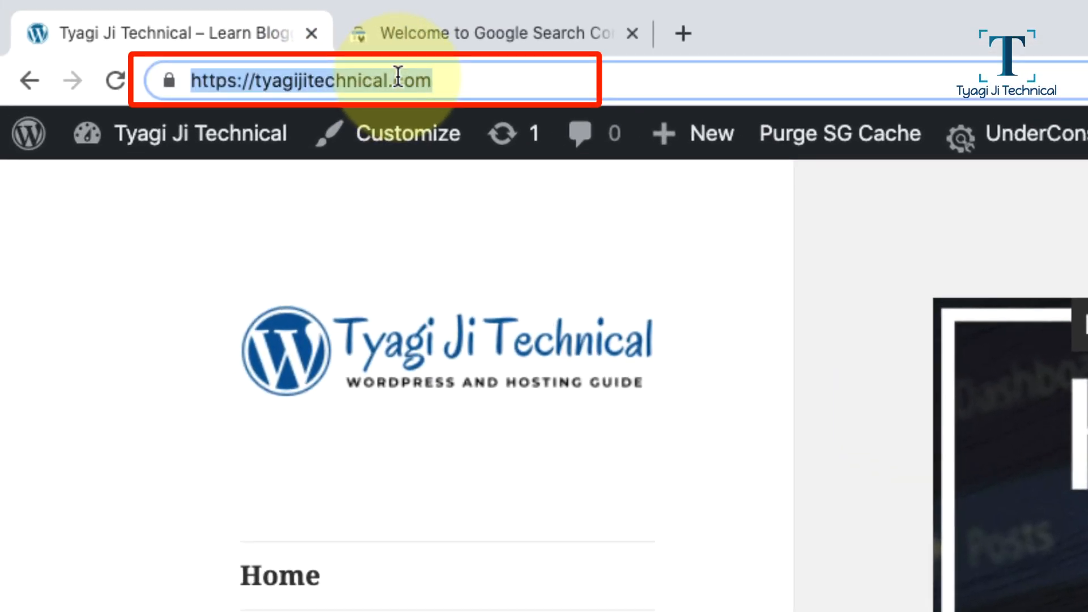
left_click(460, 16)
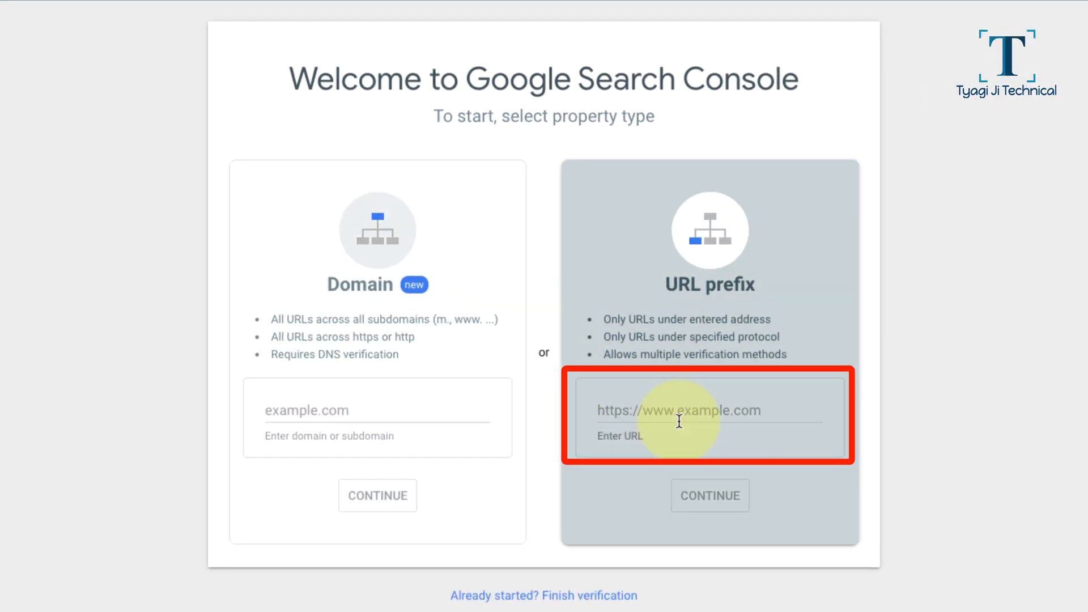
left_click(679, 421)
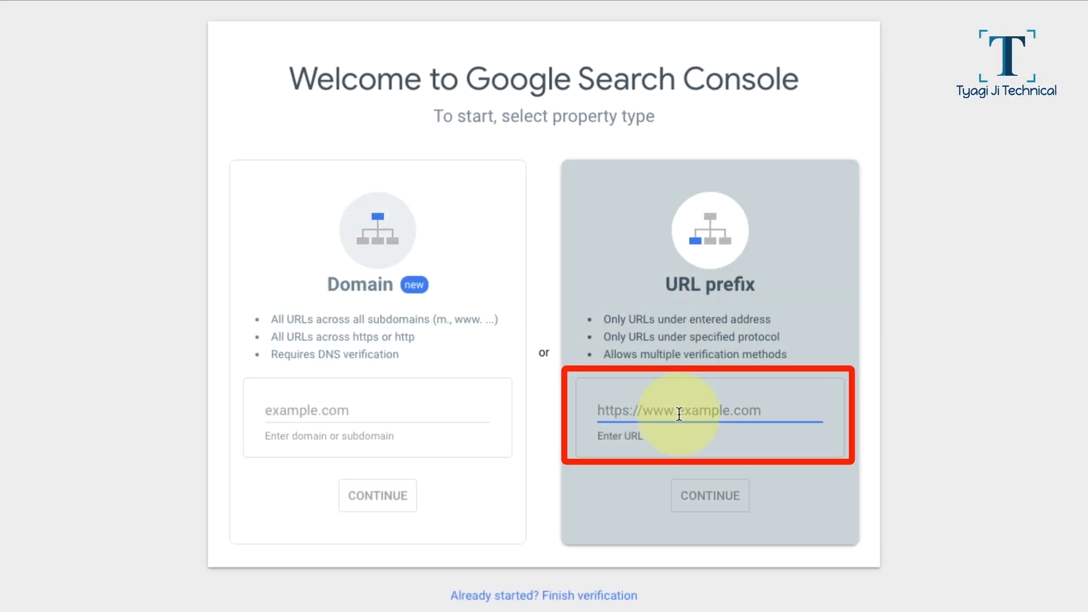
type("https://tyagijitechnical.com/")
key("BackSpace")
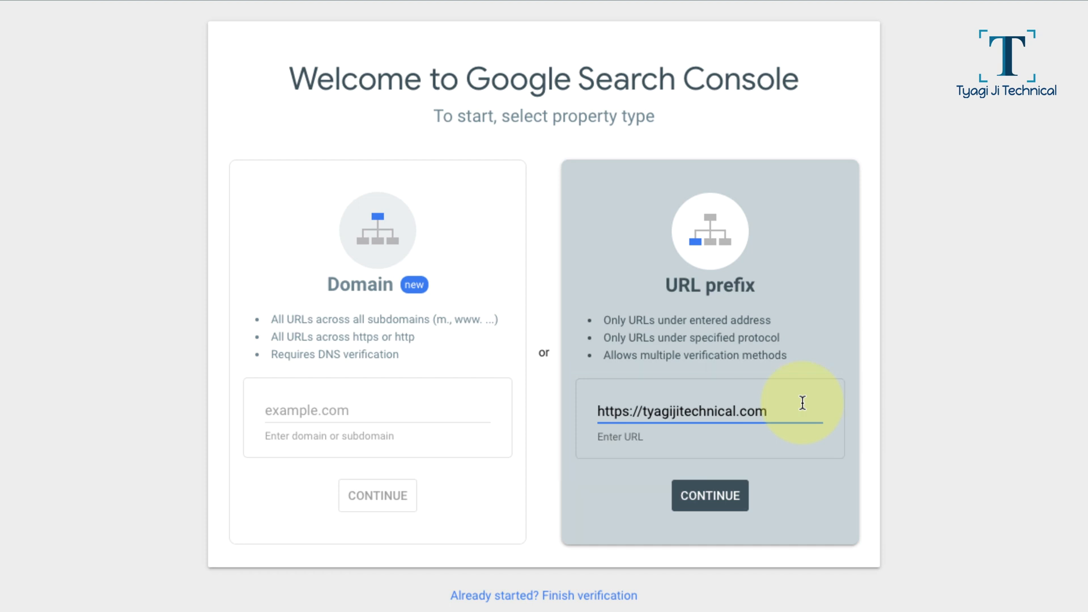
left_click(699, 501)
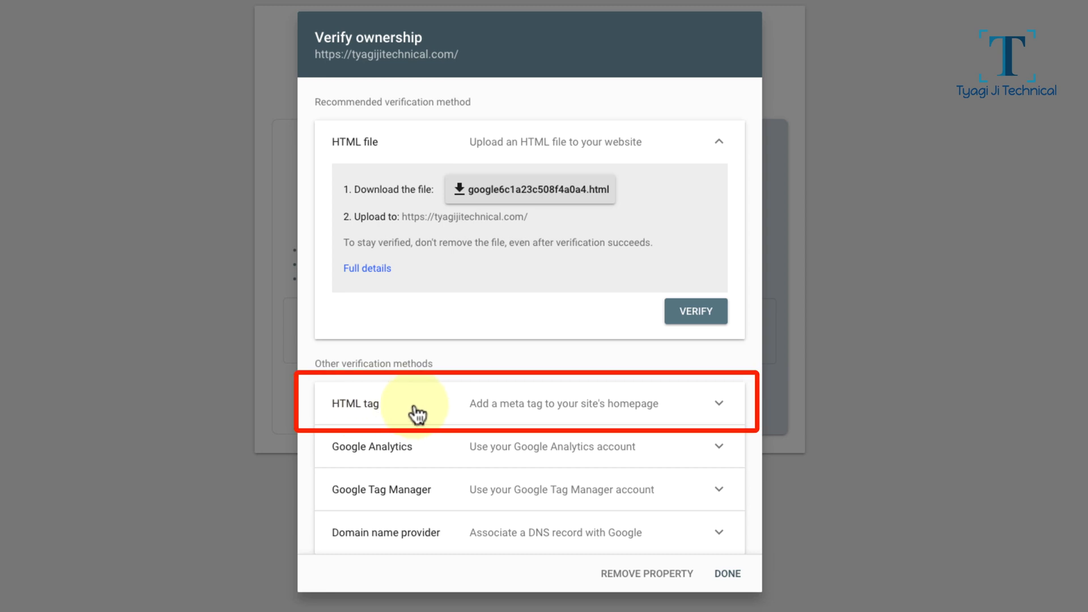
- Expand the HTML tag verification method and copy its google-site-verification meta tag
left_click(717, 407)
scroll(549, 392, "down", 3)
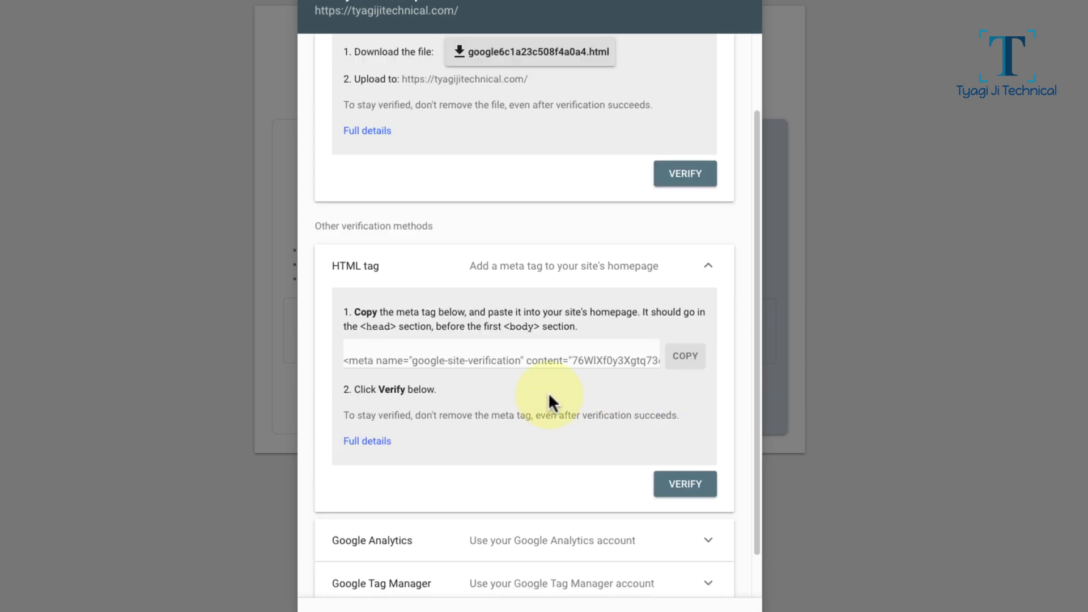
left_click(408, 362)
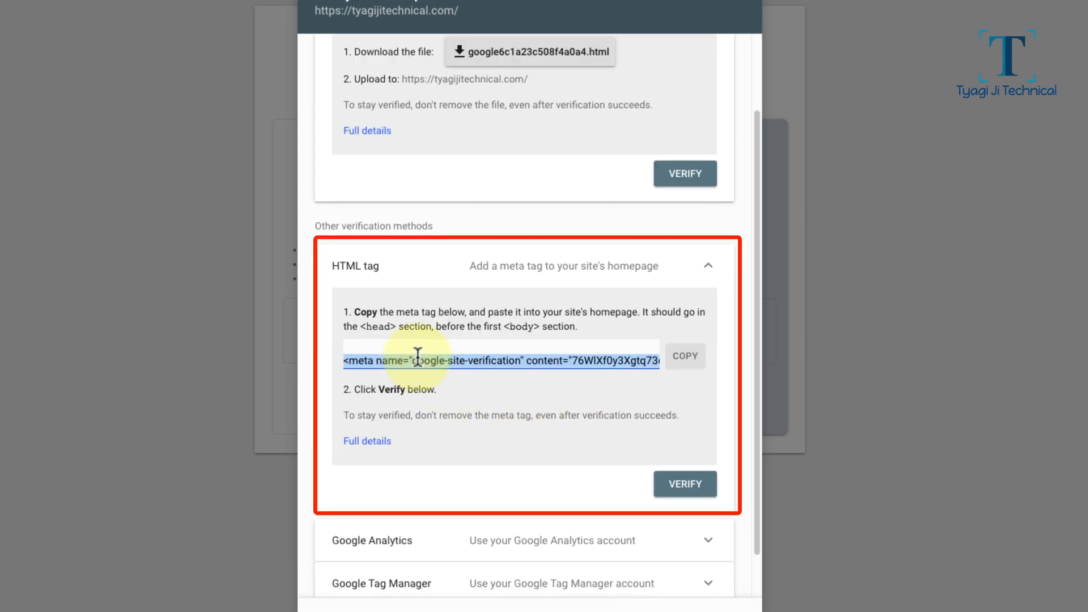
scroll(409, 362, "up", 2)
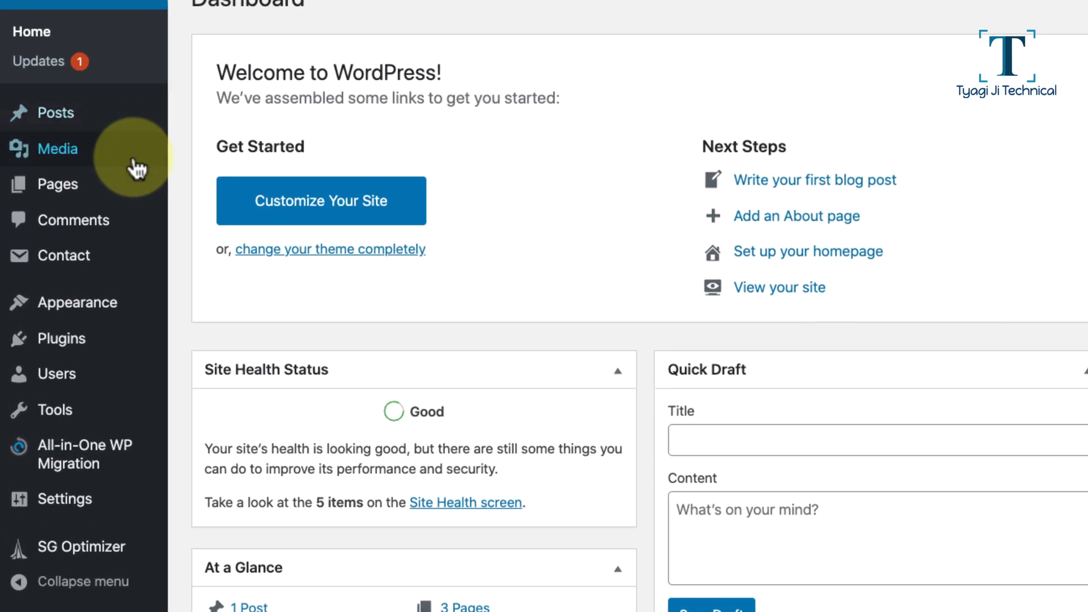
- Open header.php of the Twenty Fifteen theme in the WordPress Theme Editor
mouse_move(134, 281)
mouse_move(120, 310)
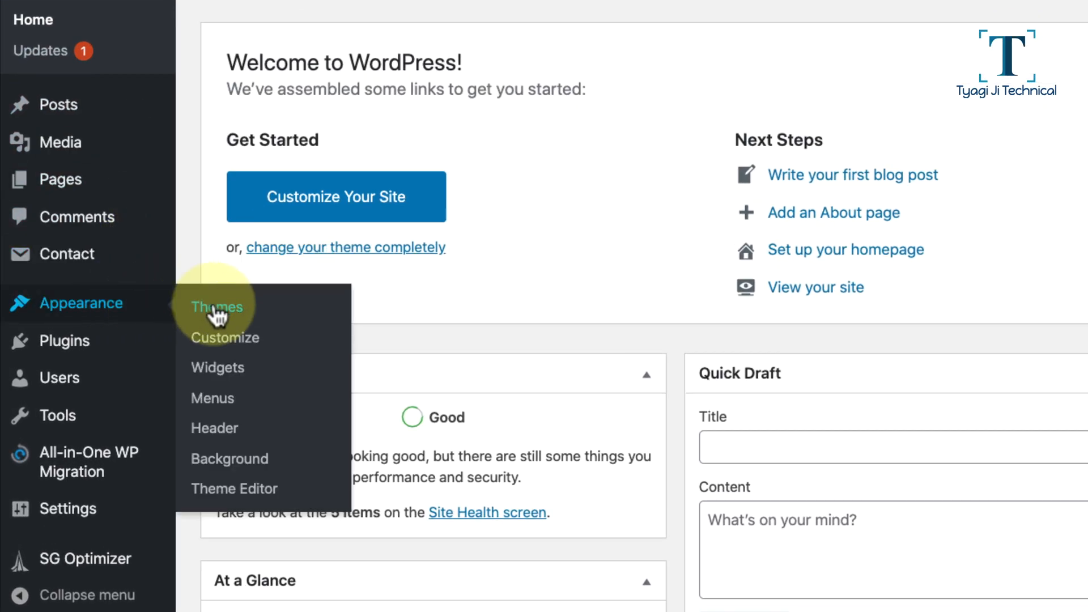
left_click(221, 489)
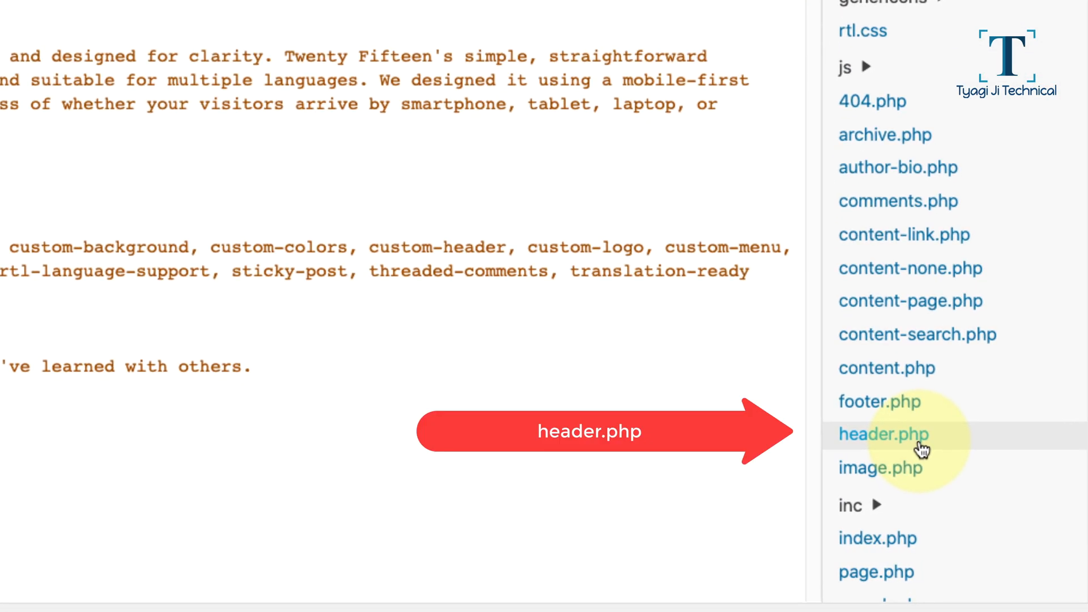
left_click(922, 447)
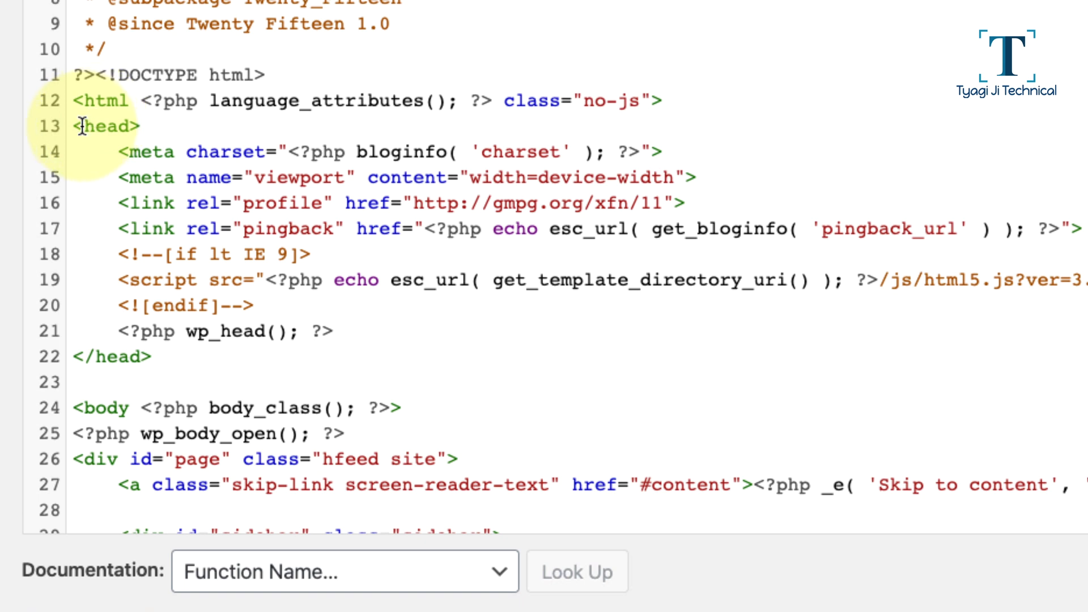
- Paste the google-site-verification meta tag on a new line directly below the opening <head> tag in header.php
left_click(146, 124)
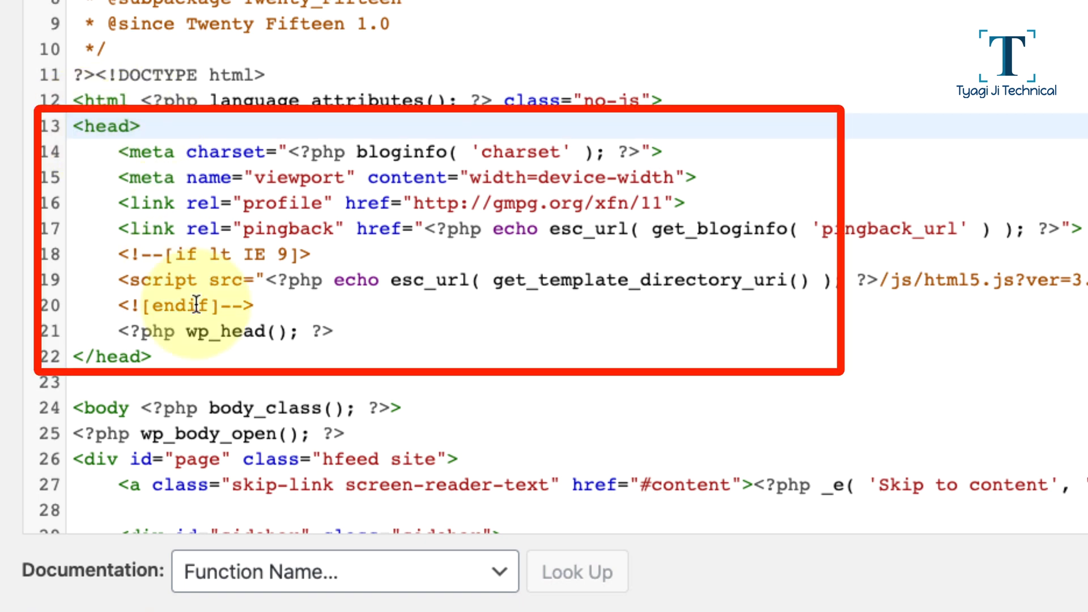
left_click_drag(74, 408, 454, 398)
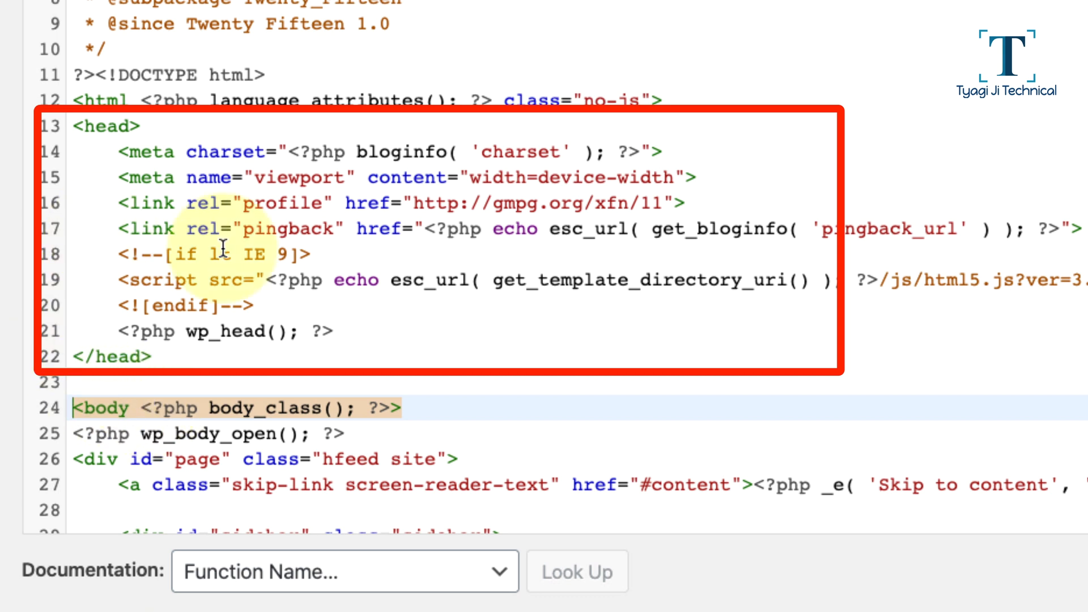
left_click(157, 120)
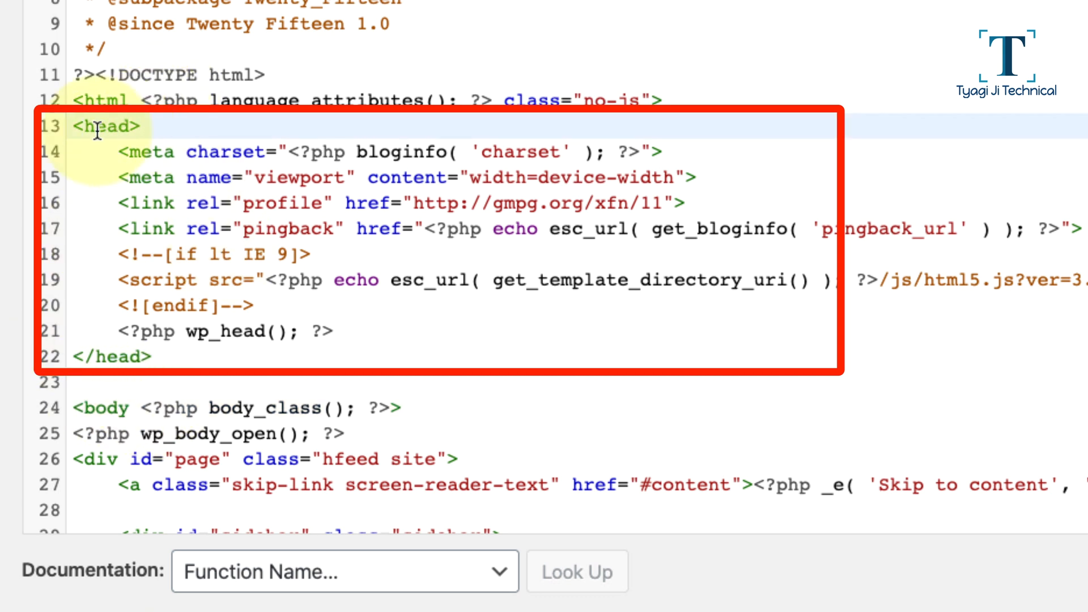
left_click_drag(143, 125, 76, 128)
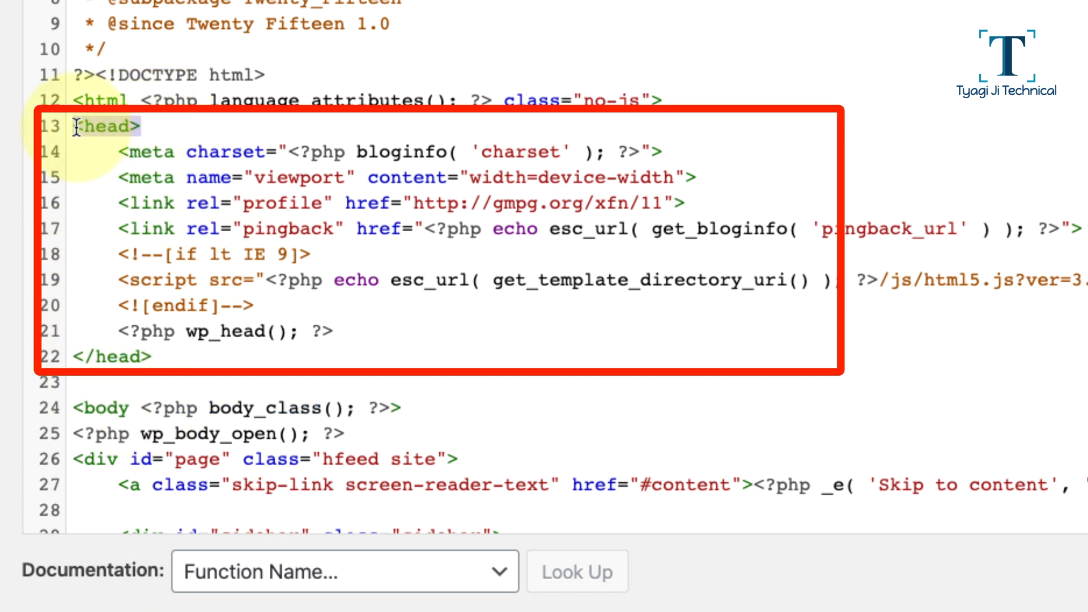
left_click(156, 122)
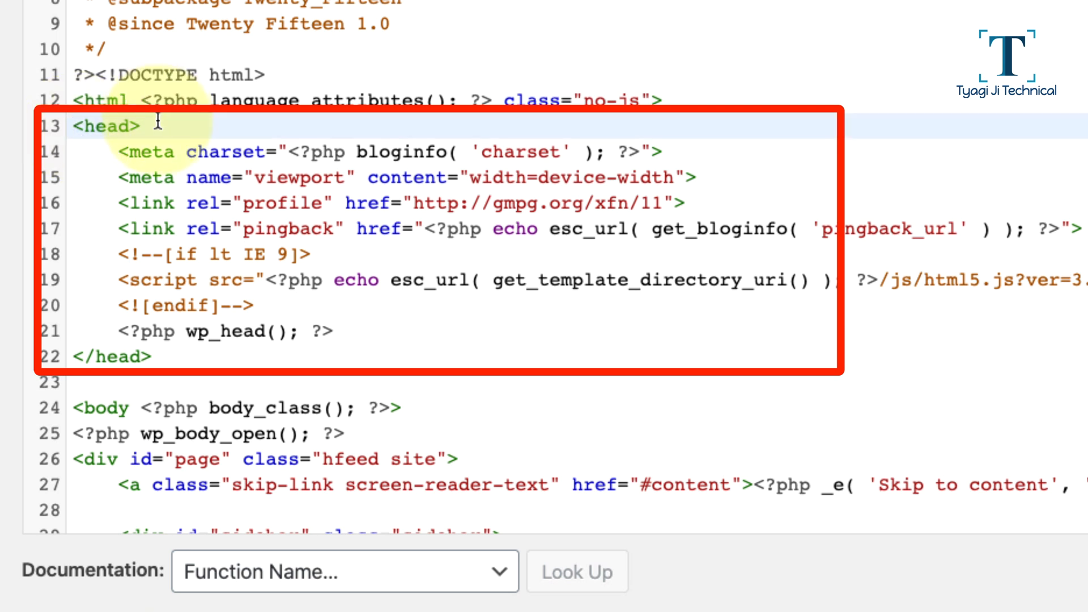
key("Return")
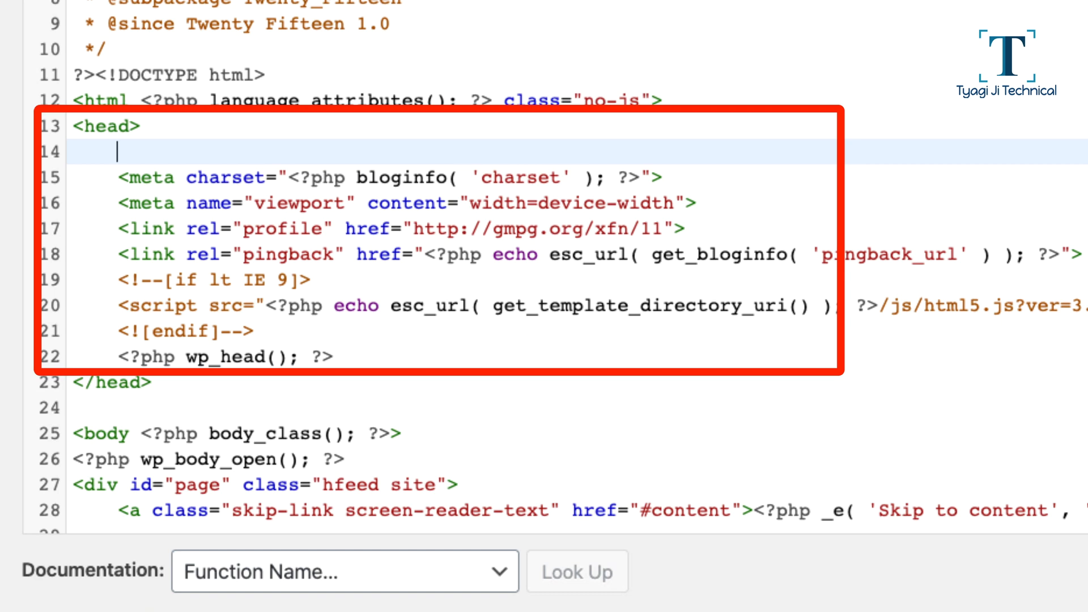
key("ctrl+v")
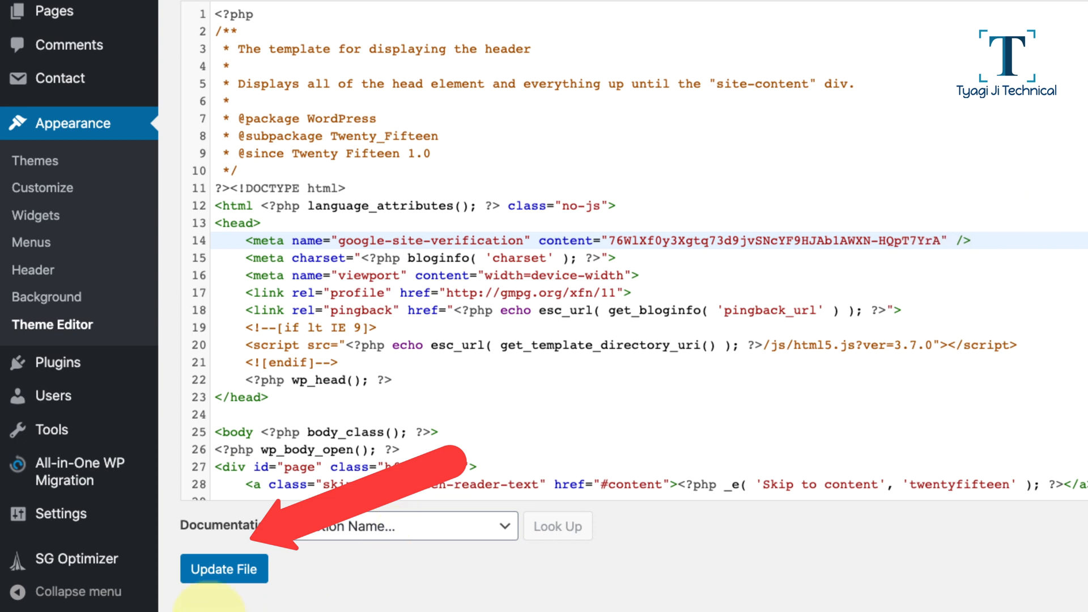
- Save the header.php changes and verify site ownership in Search Console with the HTML tag method
left_click(228, 573)
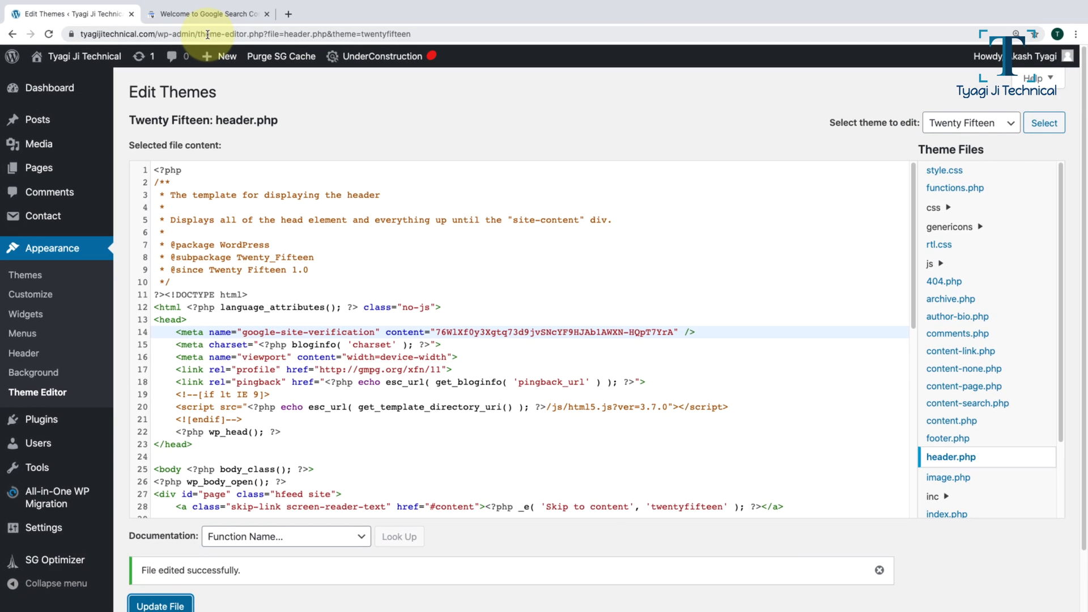
left_click(207, 14)
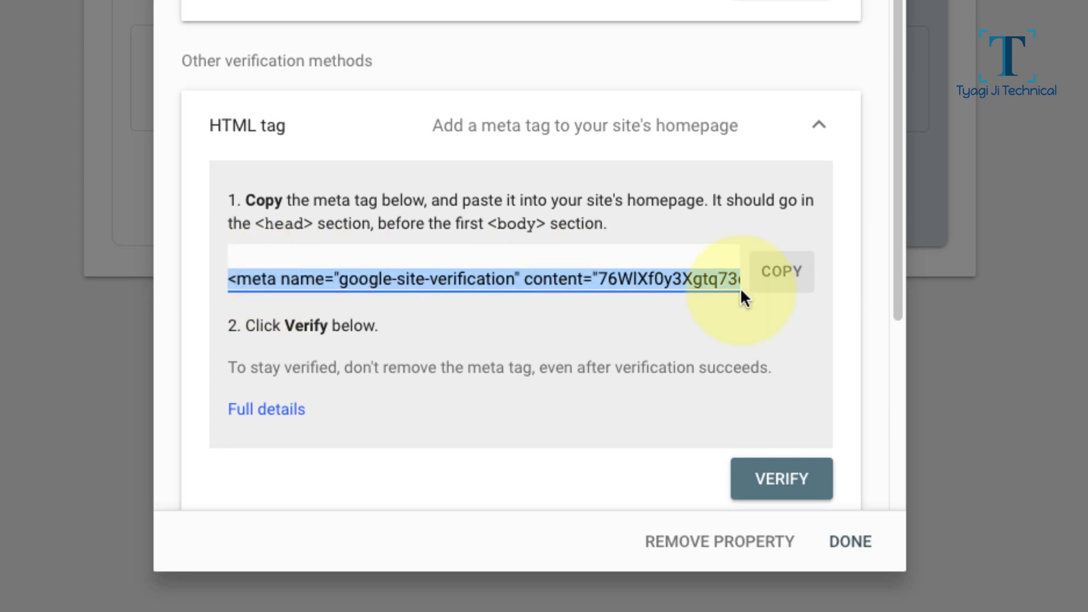
left_click(771, 483)
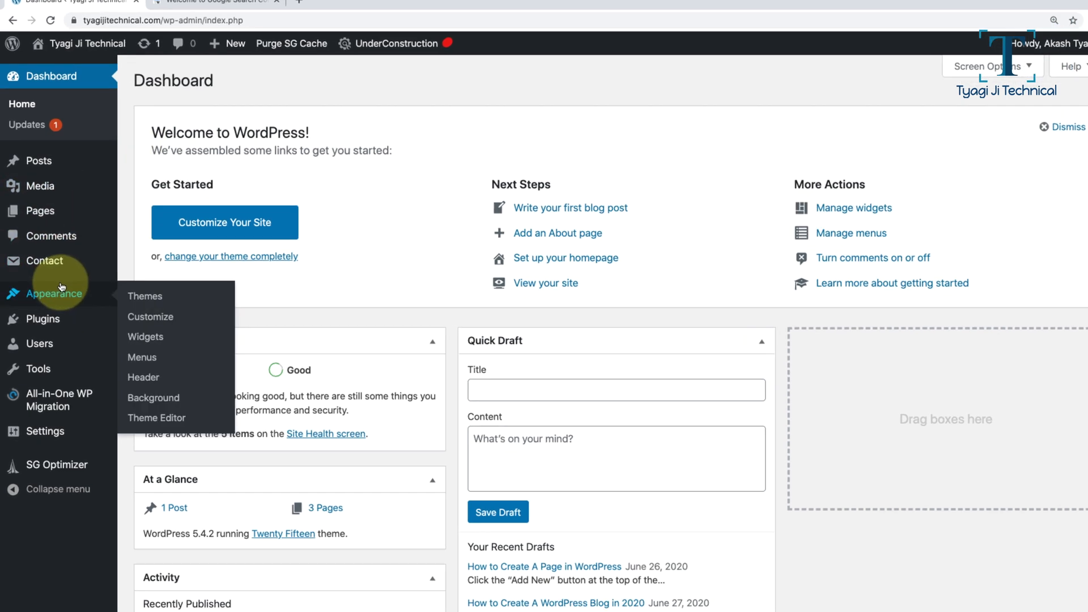
- Install the Yoast SEO plugin by Team Yoast from WordPress's Add Plugins page
mouse_move(54, 327)
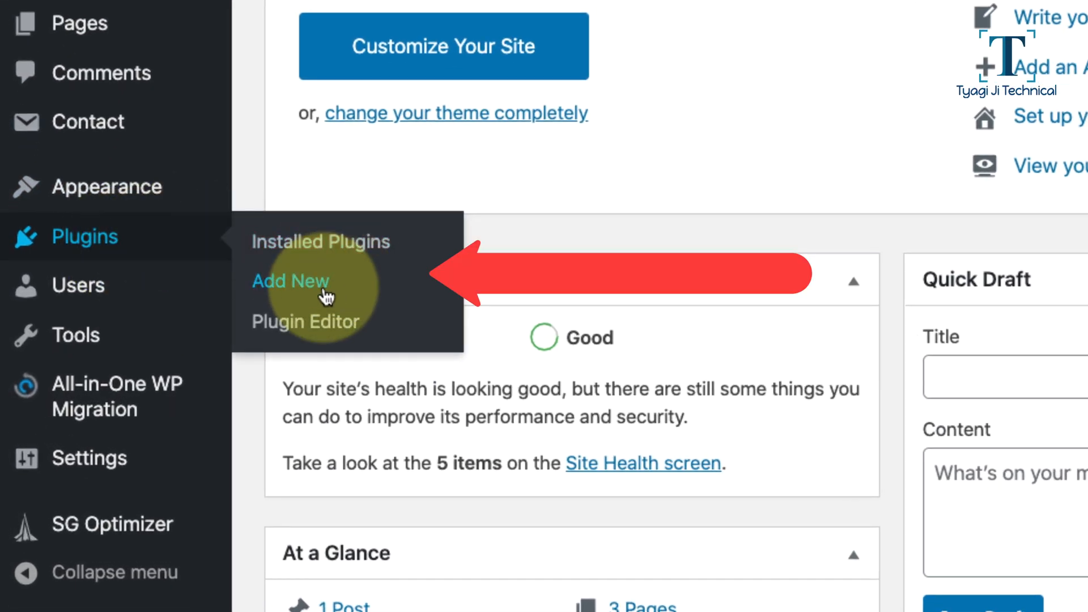
left_click(326, 295)
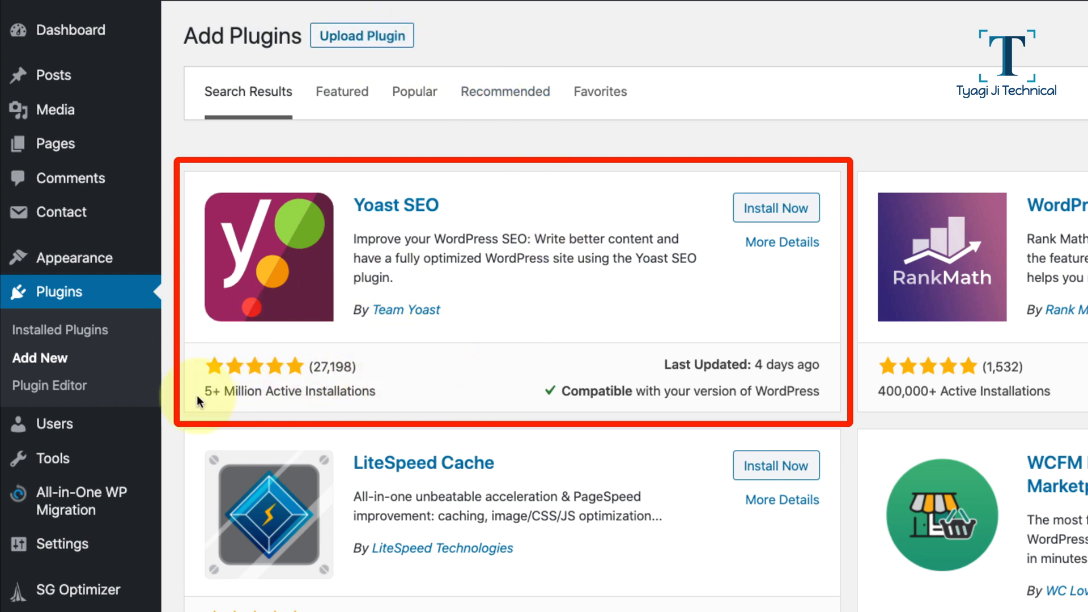
left_click_drag(205, 391, 379, 386)
left_click(383, 386)
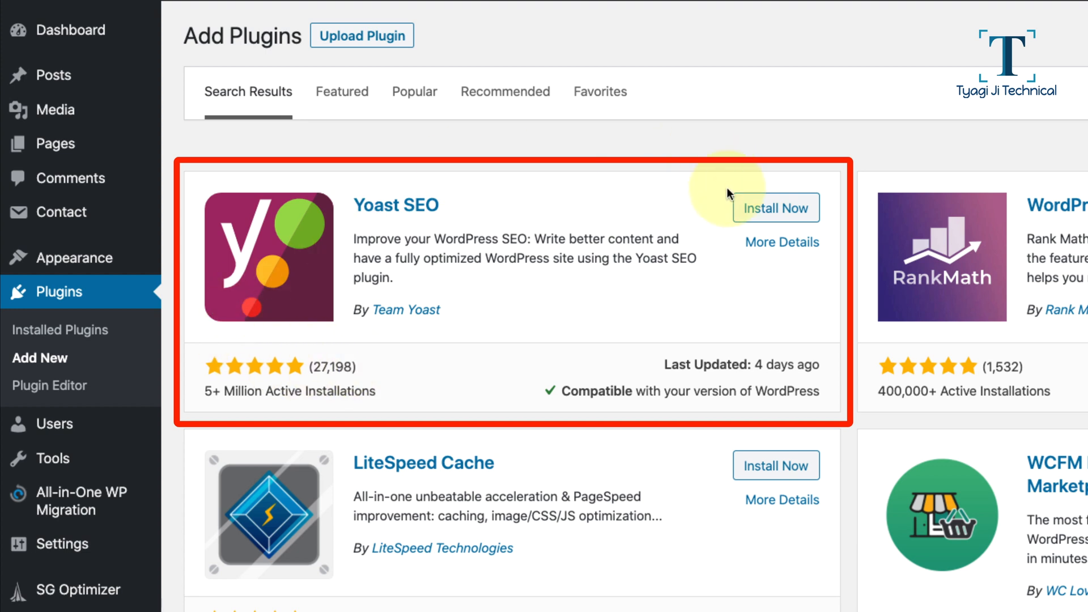
left_click(771, 220)
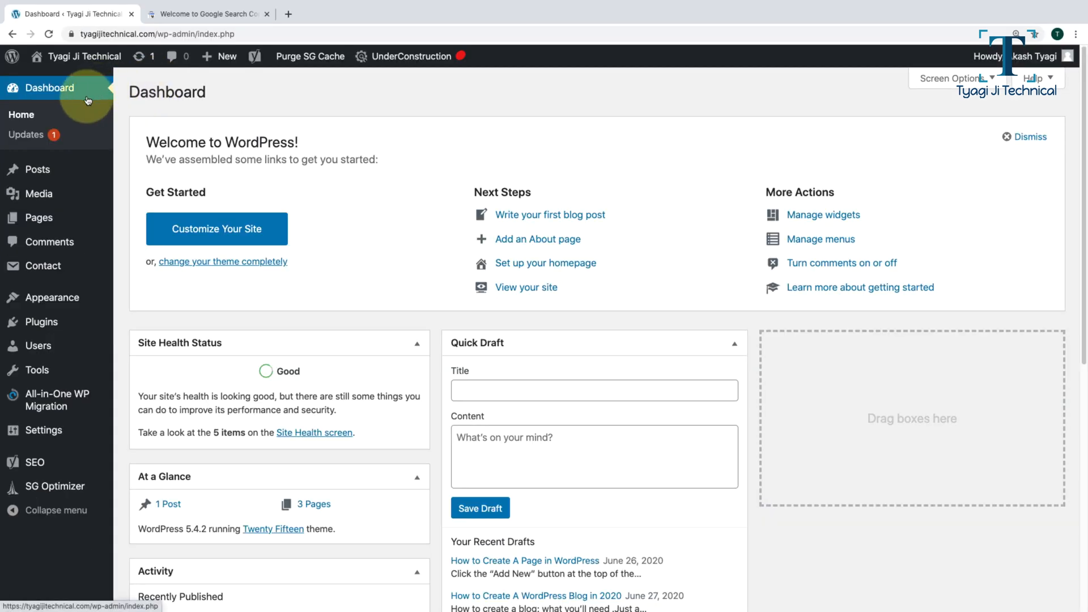
- Open the Webmaster Tools verification settings in the general section of Yoast SEO
mouse_move(18, 465)
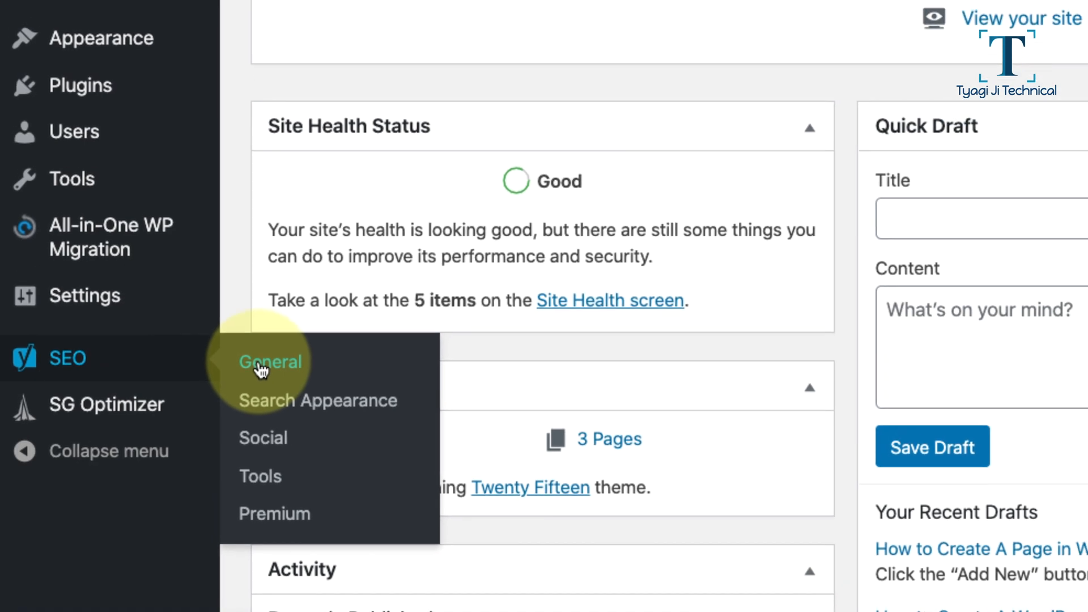
left_click(265, 346)
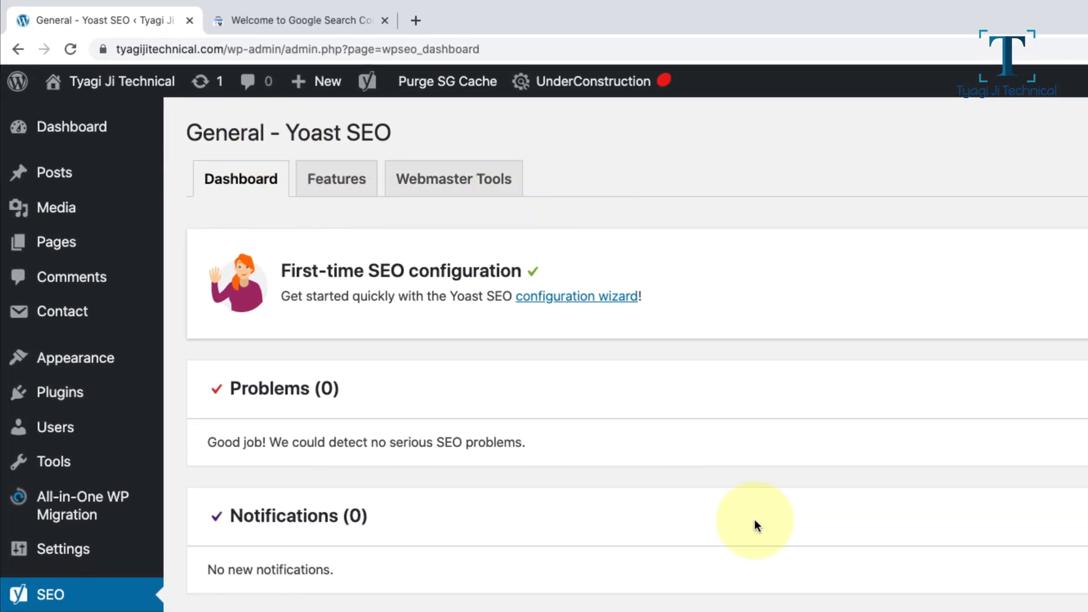
left_click(434, 182)
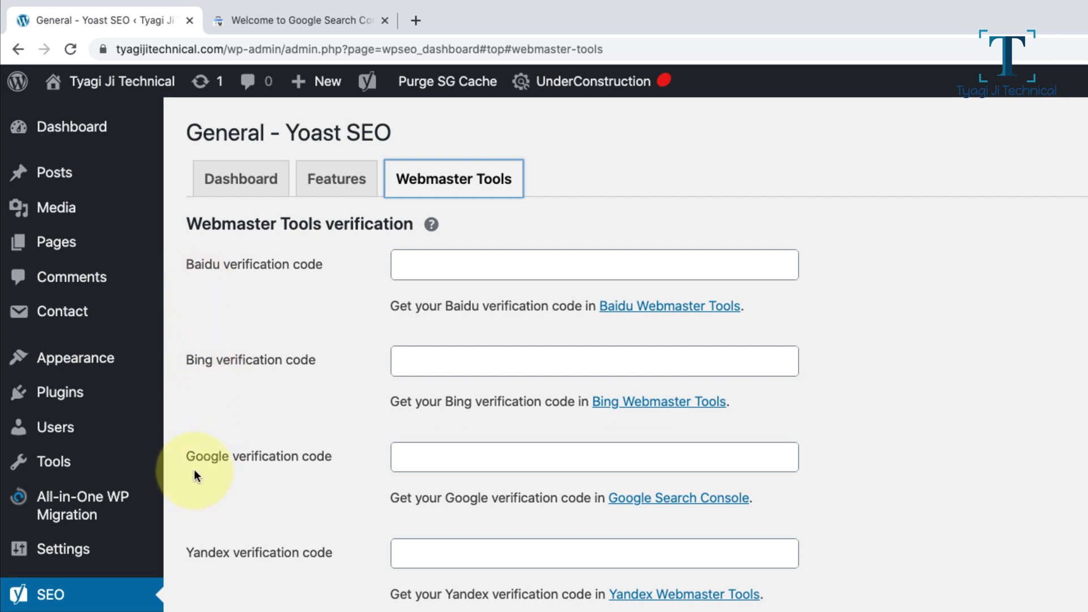
- Paste the copied meta tag as the Google verification code in Yoast SEO and save the settings
left_click_drag(348, 469, 189, 457)
key("ctrl+v")
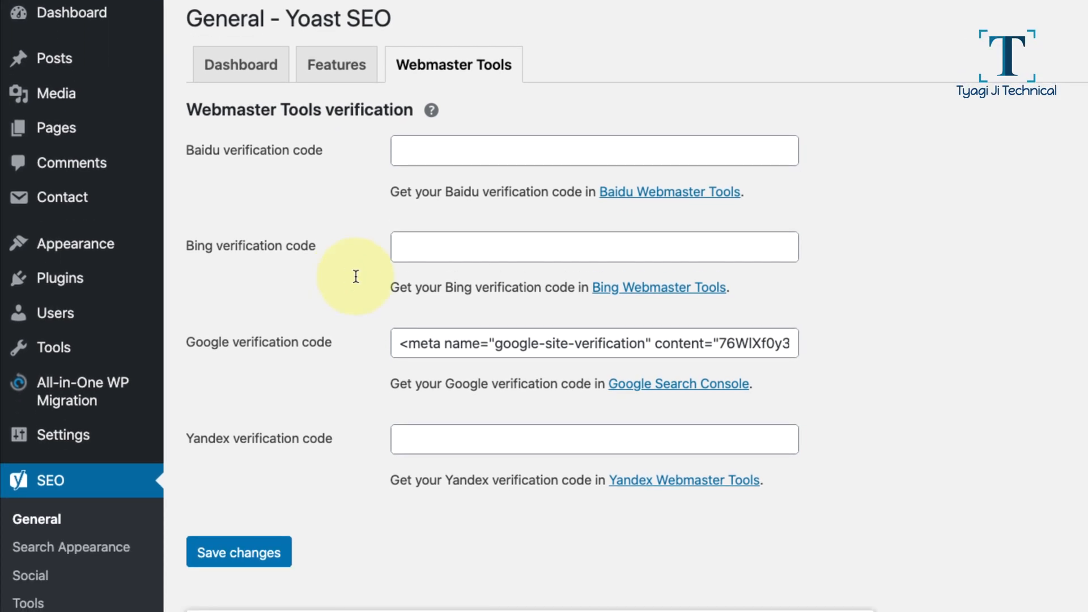
left_click(581, 340)
key("ctrl+a")
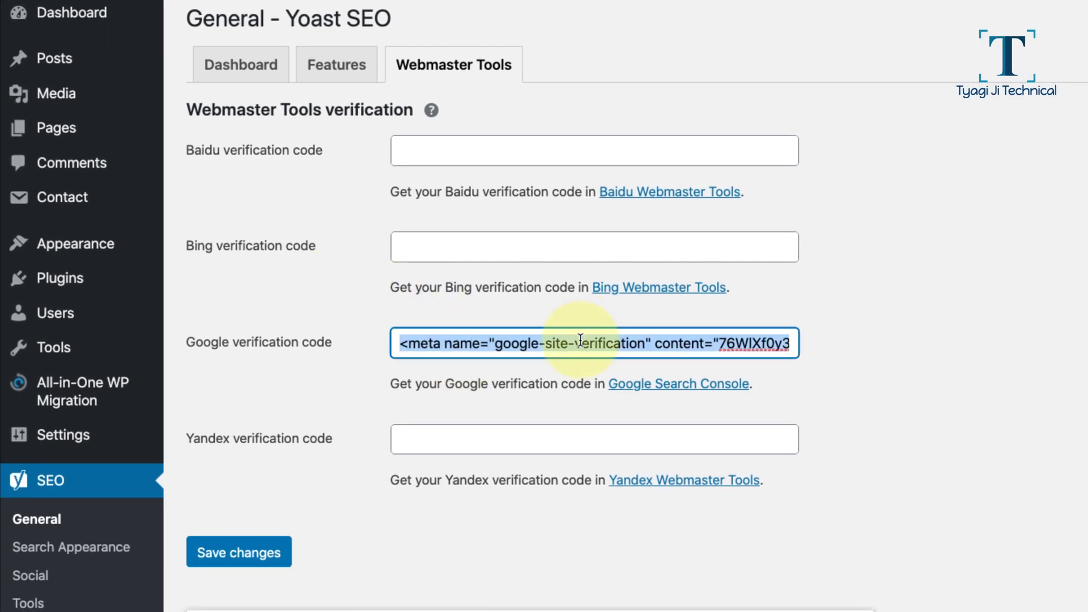
left_click(217, 556)
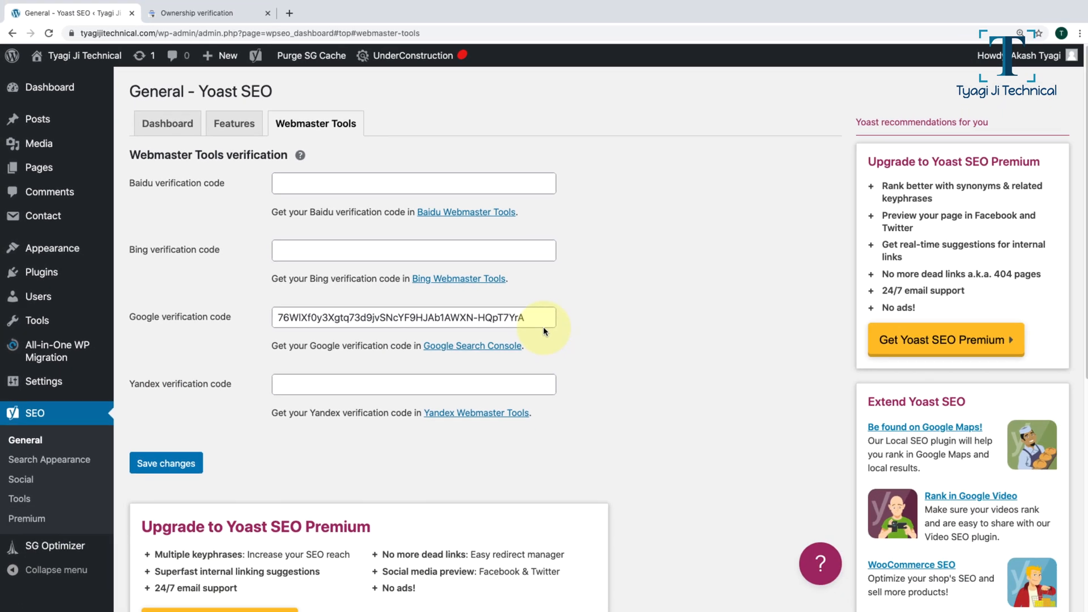
- Switch back to the site's ownership verification page in Google Search Console
left_click(198, 12)
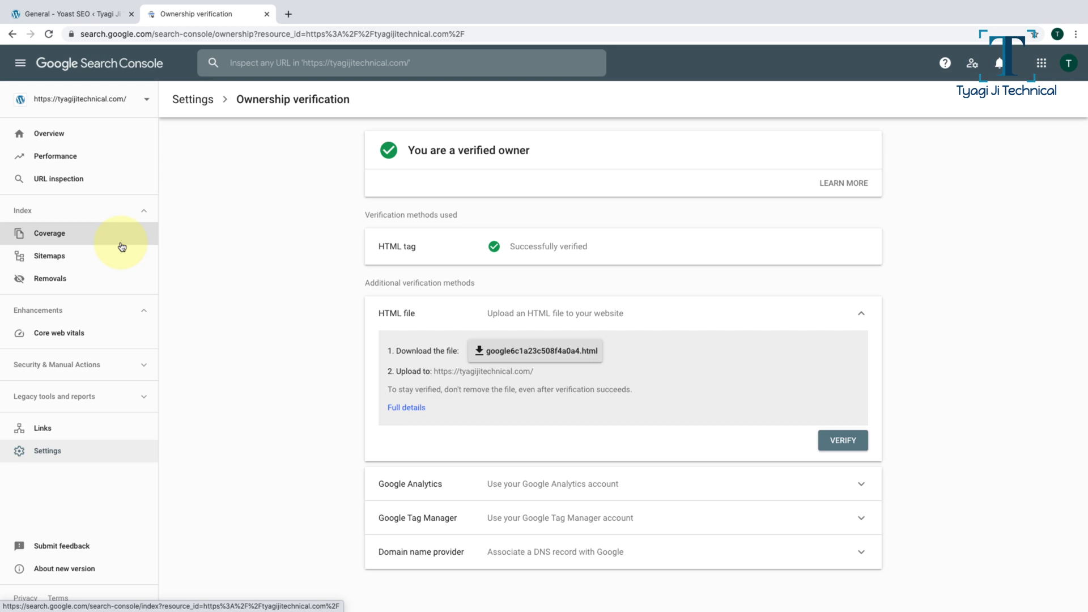
left_click(245, 59)
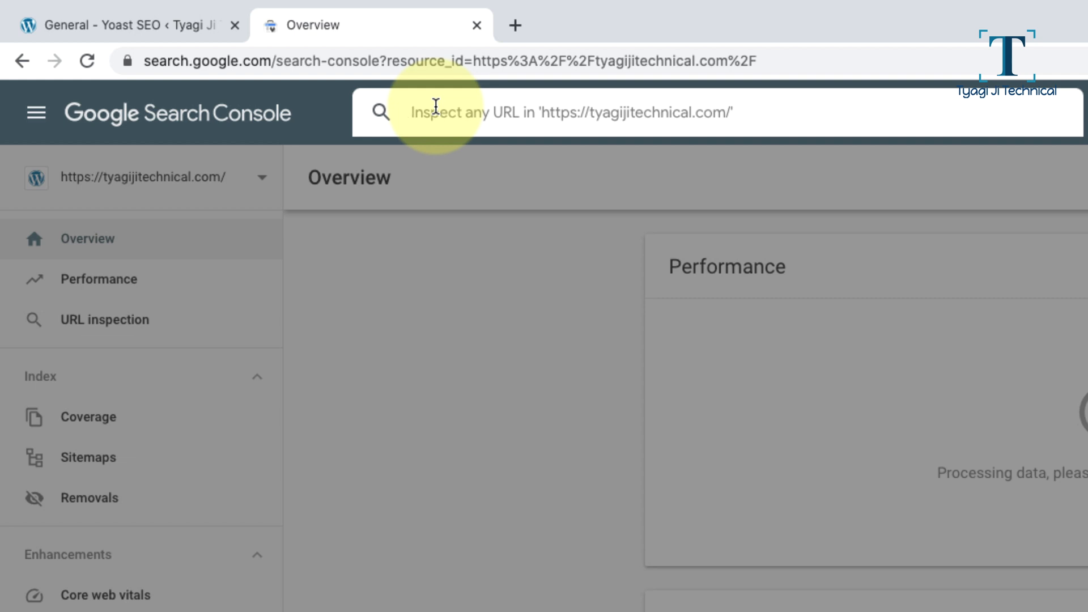
type("https://tyagijitechnical.com/")
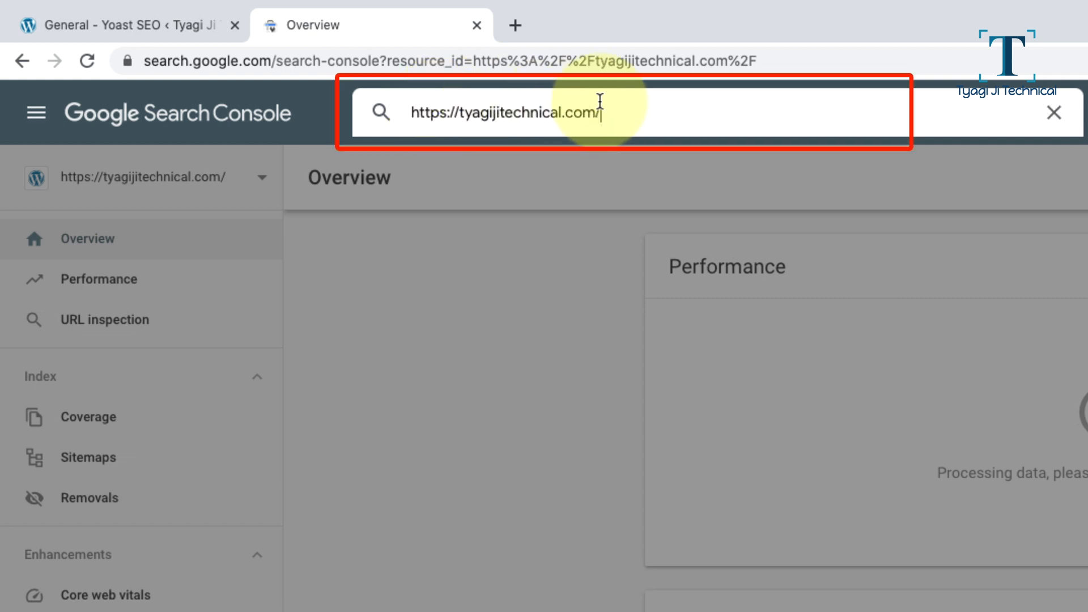
key("BackSpace")
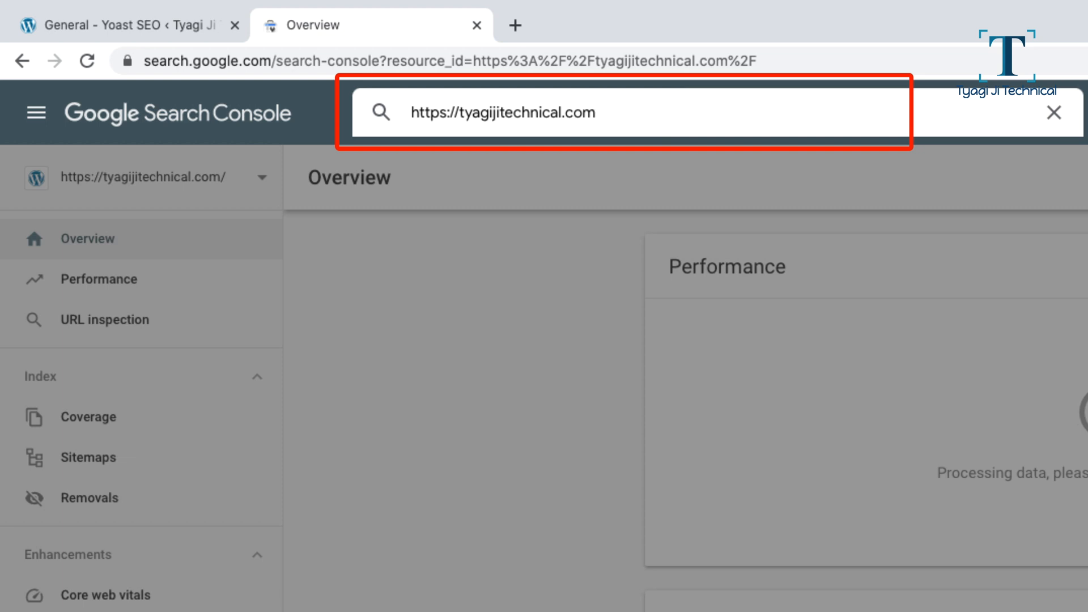
key("Return")
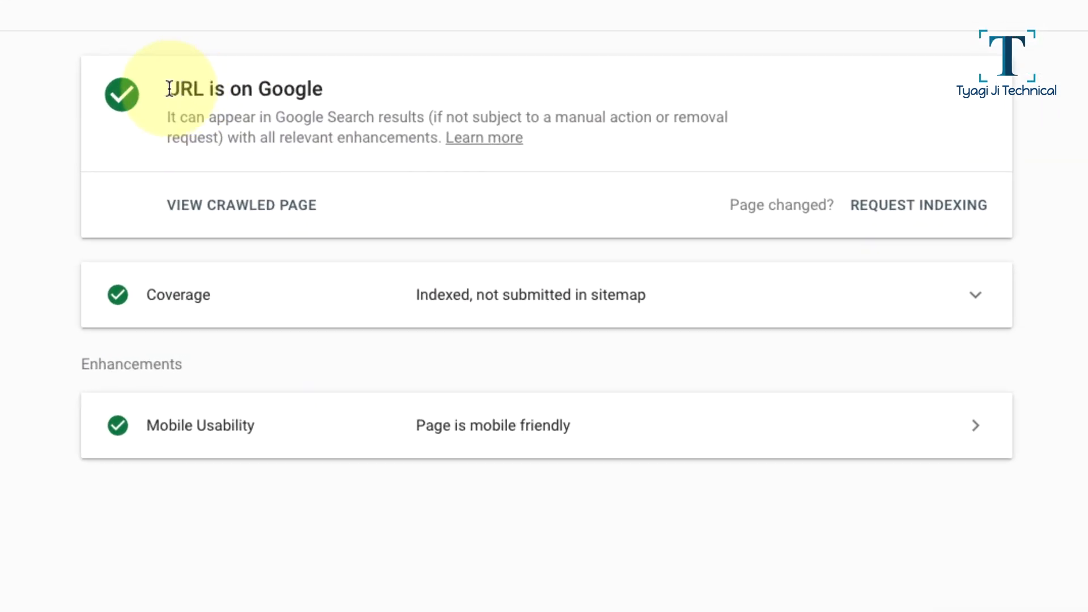
- Request indexing for the inspected homepage URL and dismiss the confirmation
mouse_move(169, 89)
left_mouse_down()
mouse_move(335, 77)
mouse_move(170, 80)
left_mouse_up()
left_click(299, 116)
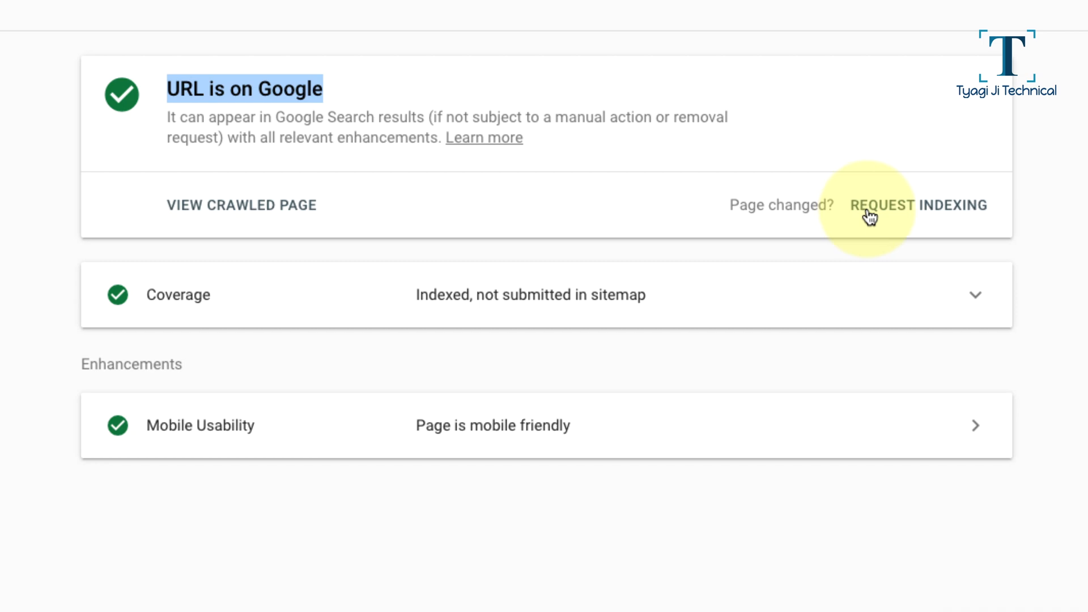
left_click(907, 208)
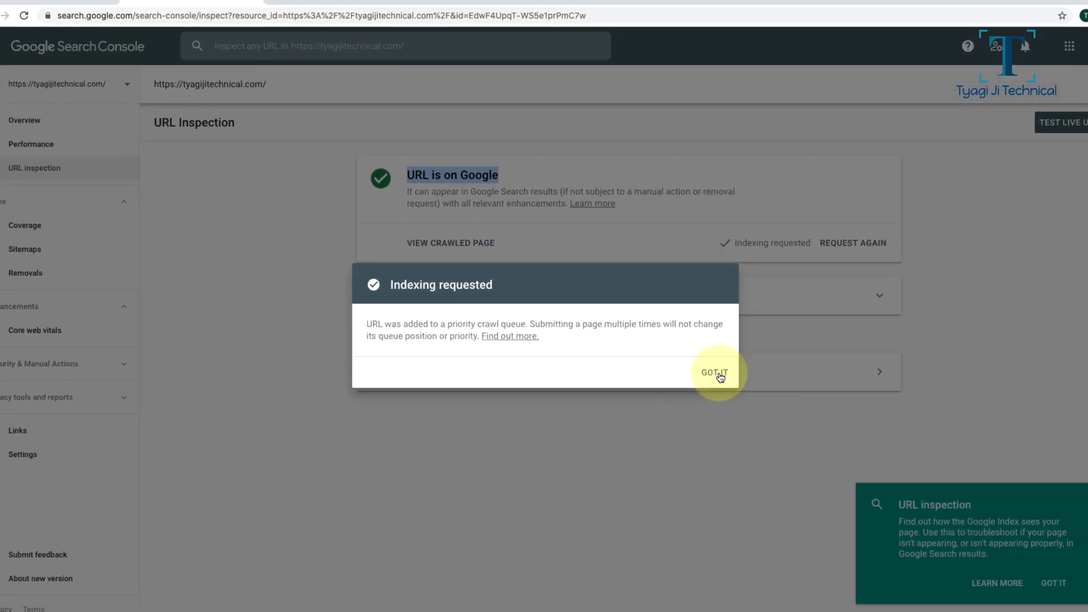
left_click(717, 374)
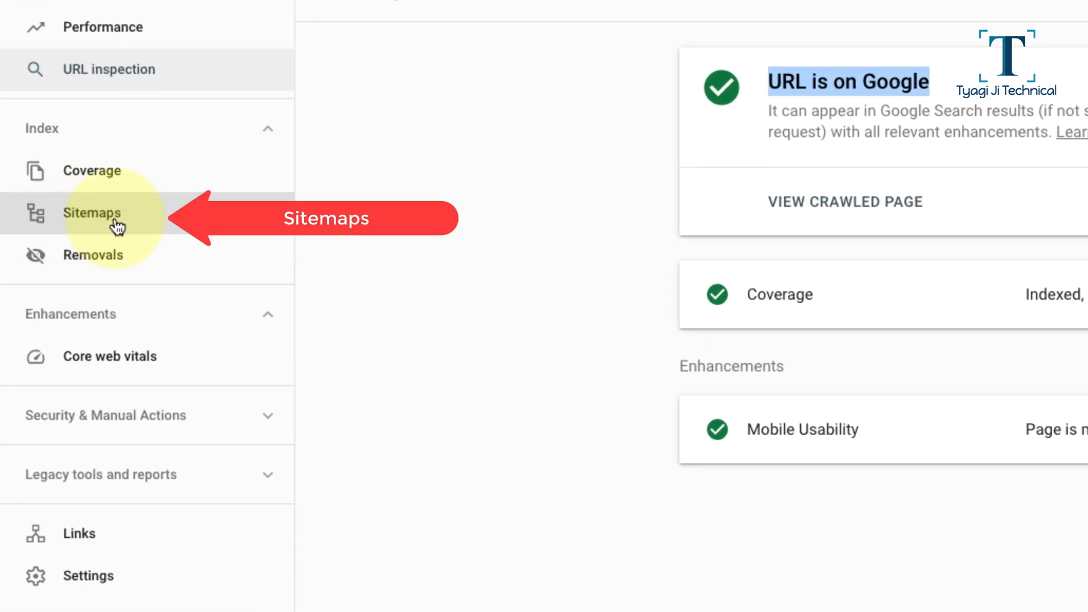
- Open the Sitemaps page in Search Console, and switch to WordPress to open Yoast SEO's Features settings
left_click(121, 225)
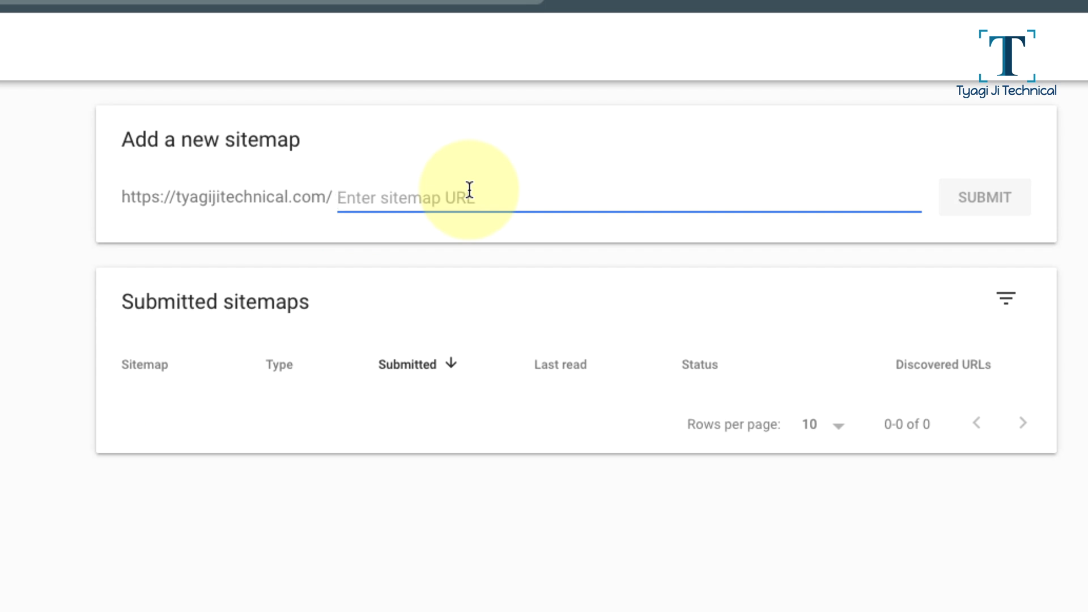
left_click(90, 14)
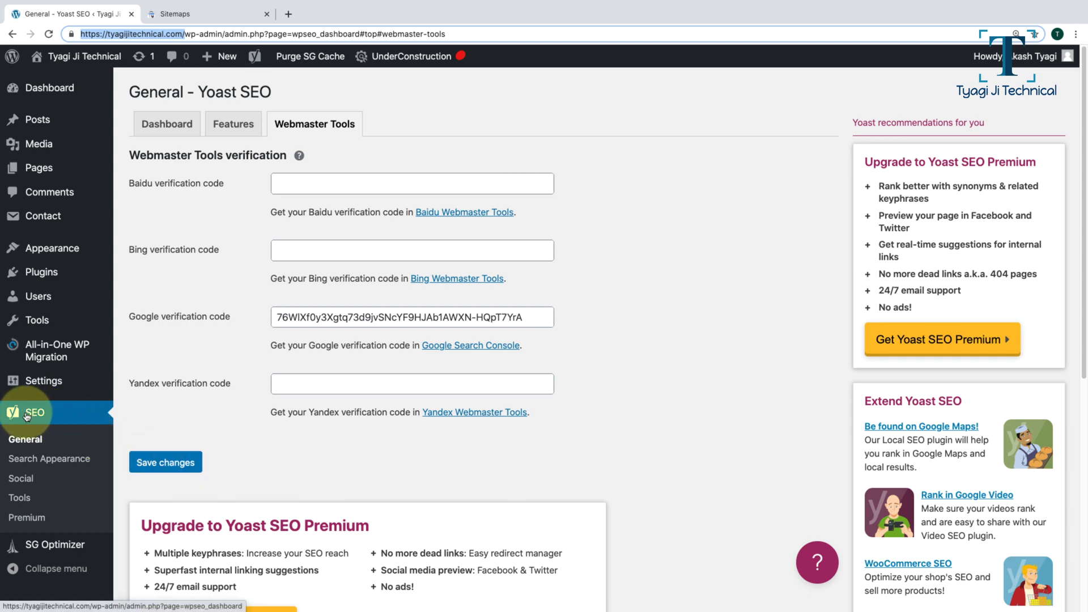
left_click(233, 124)
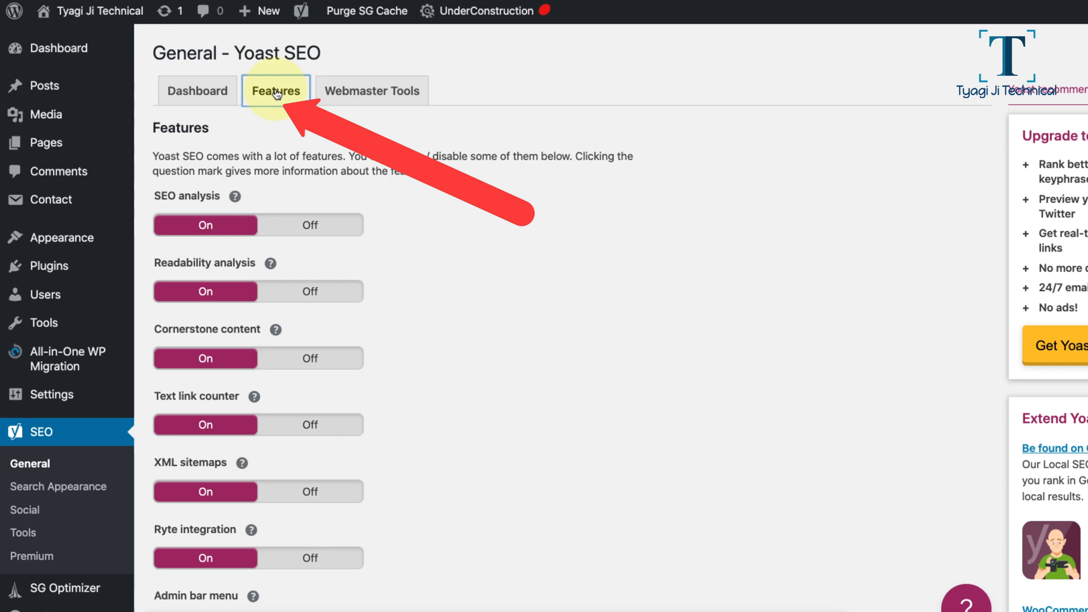
- Show the help for Yoast SEO's XML sitemaps feature and open the site's XML sitemap from it
scroll(277, 93, "down", 3)
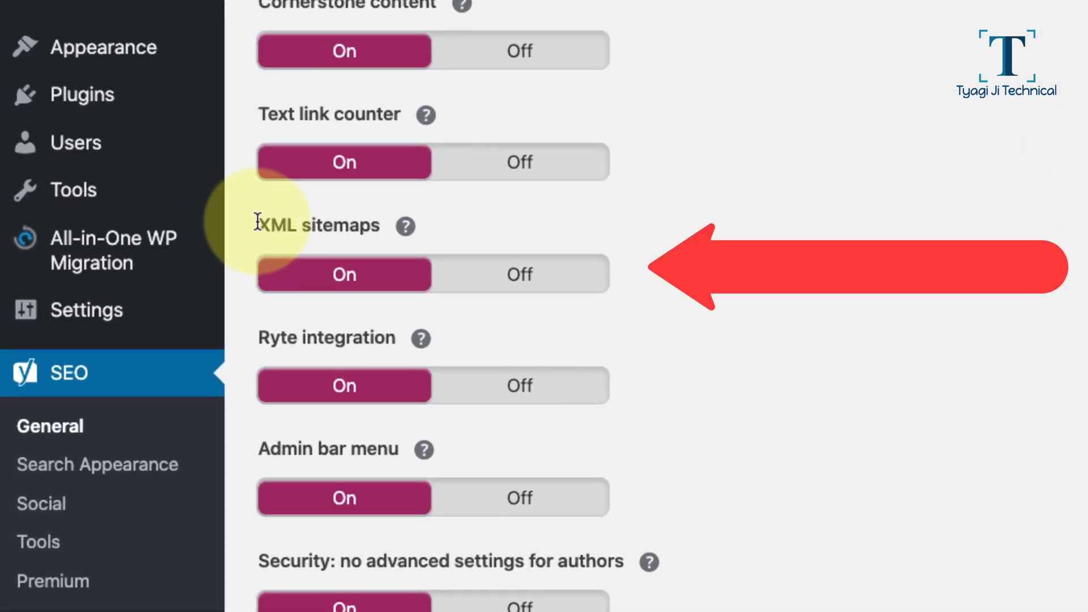
left_click_drag(152, 343, 193, 343)
left_click_drag(324, 222, 384, 223)
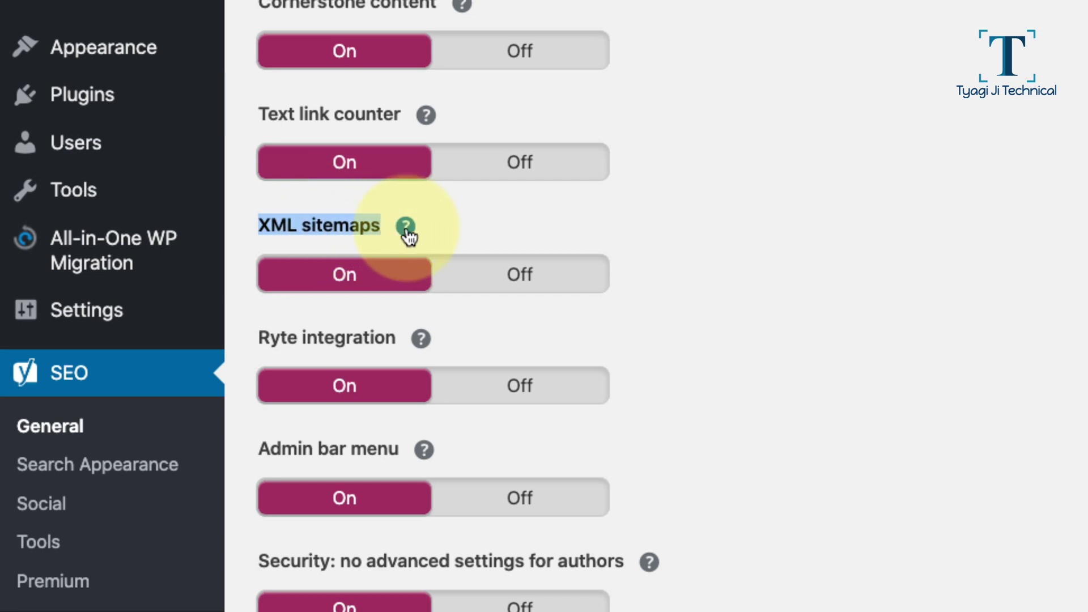
left_click(406, 228)
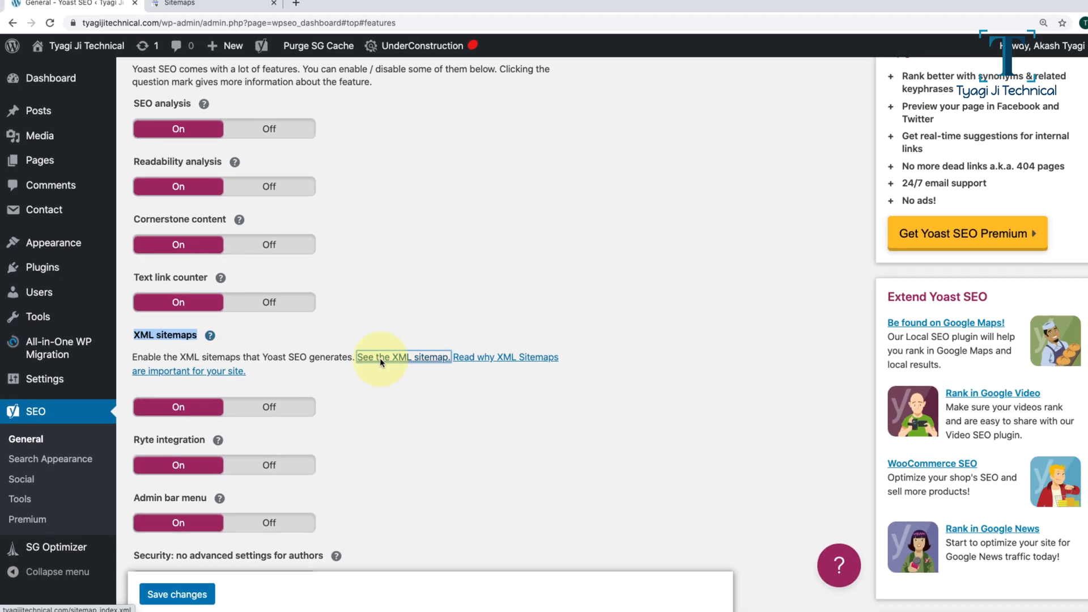
left_click(747, 270)
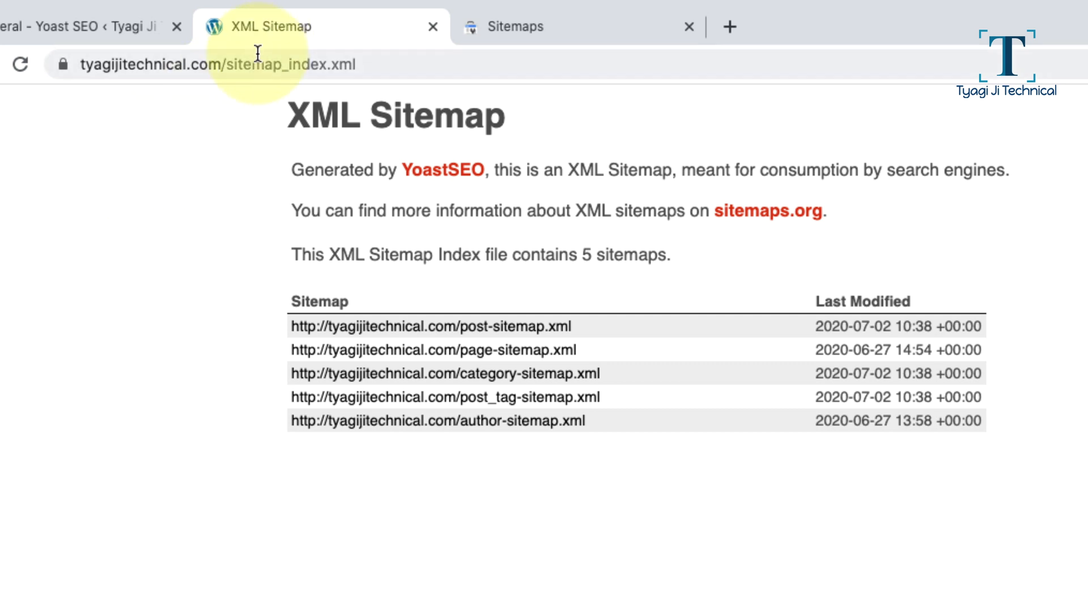
- Copy the sitemap_index.xml part of the XML sitemap's web address
left_click(227, 67)
left_click_drag(228, 67, 360, 64)
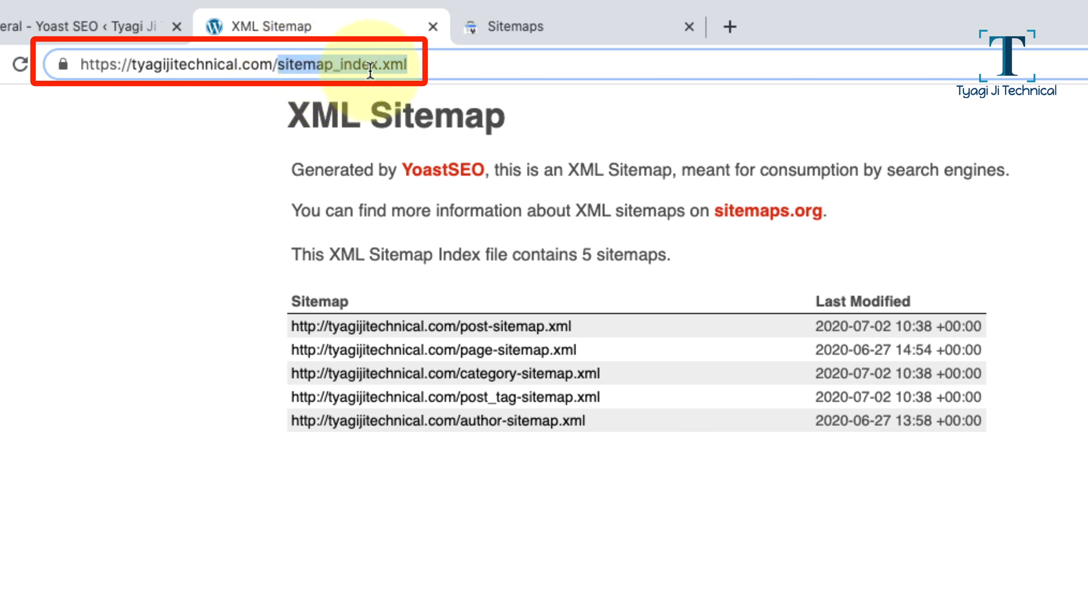
left_click(434, 64)
left_click_drag(434, 64, 292, 65)
right_click(319, 61)
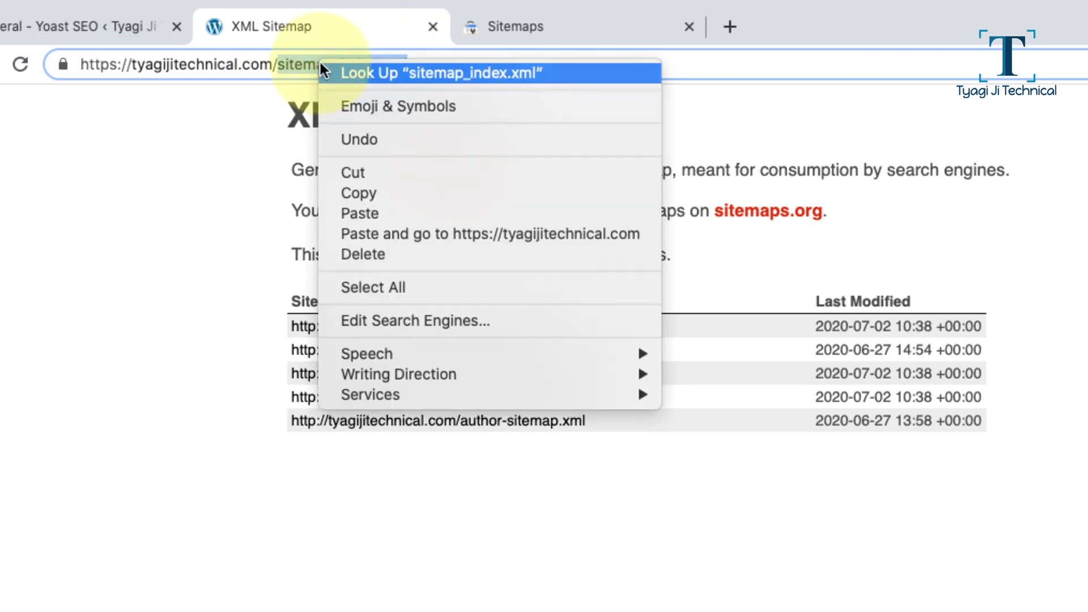
left_click(362, 189)
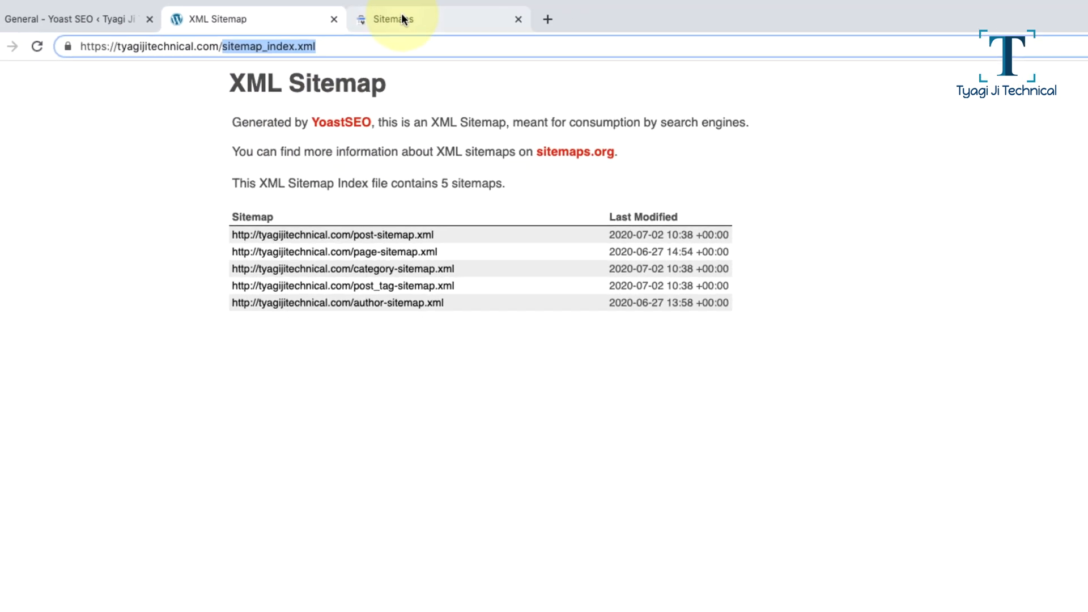
- Submit sitemap_index.xml as a new sitemap in Google Search Console and dismiss the confirmation
left_click(404, 19)
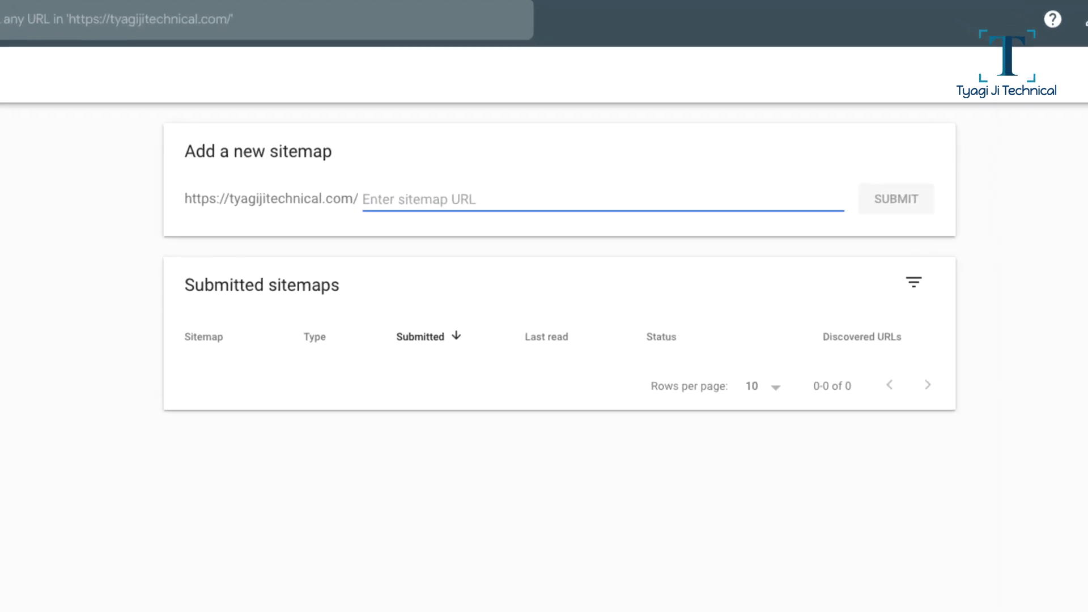
right_click(405, 197)
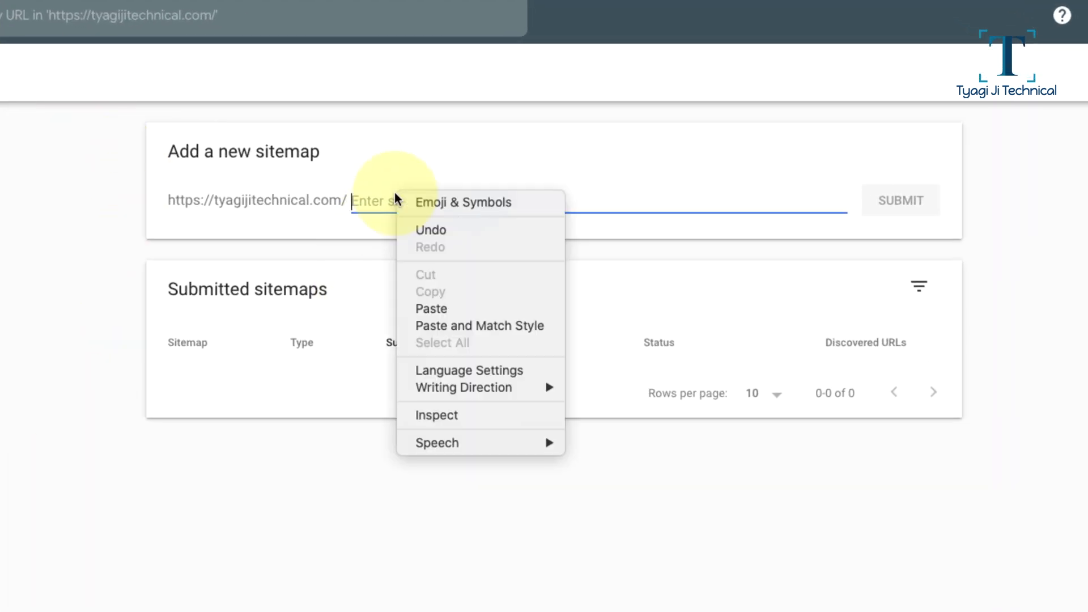
left_click(422, 309)
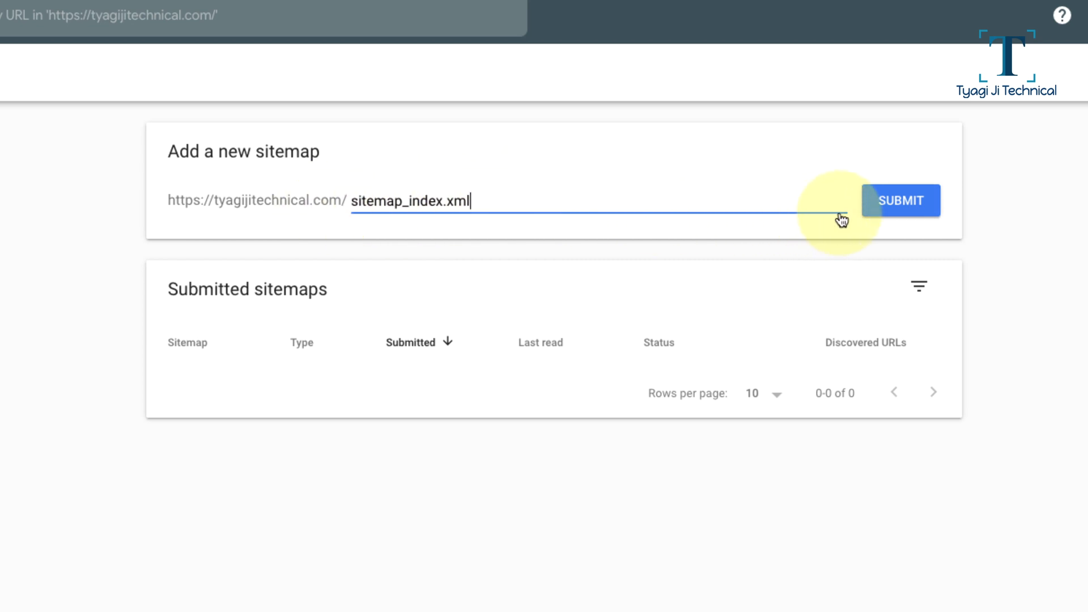
left_click(898, 205)
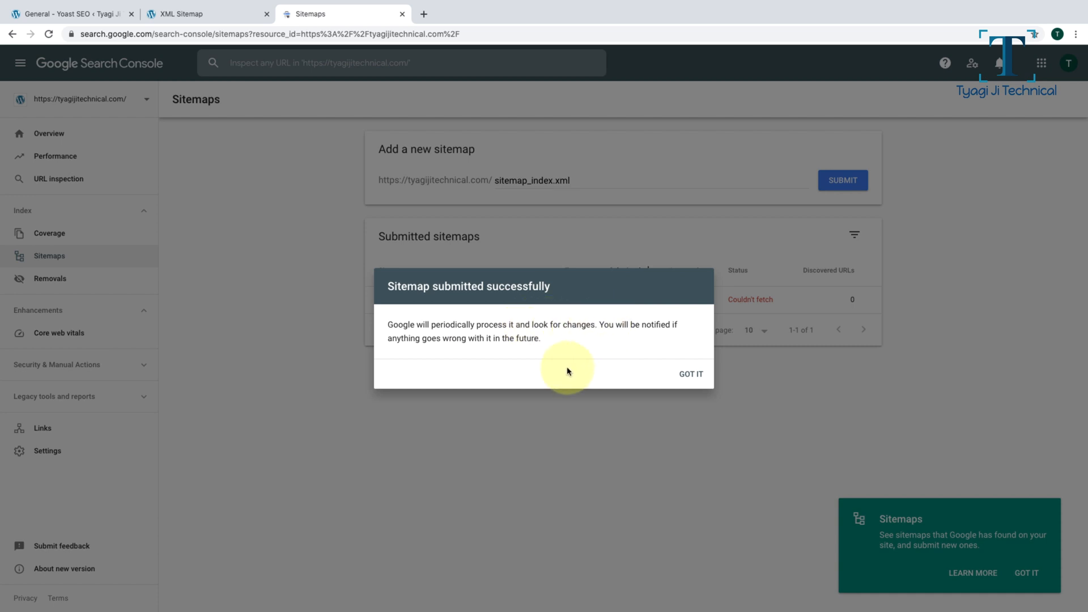
left_click(691, 374)
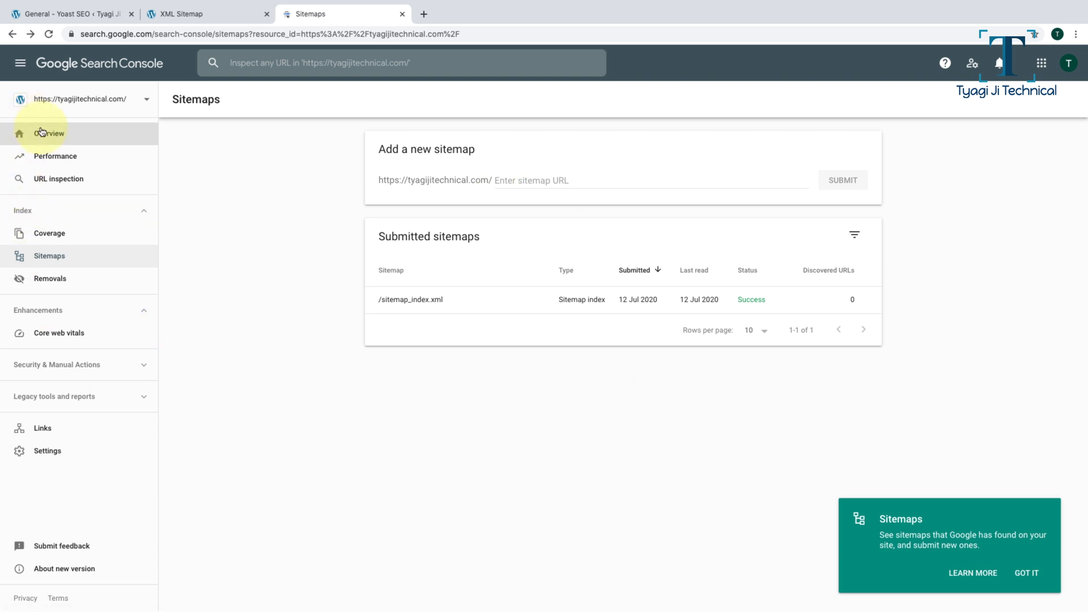
- View the site's overview and open its Performance report in Search Console
left_click(69, 132)
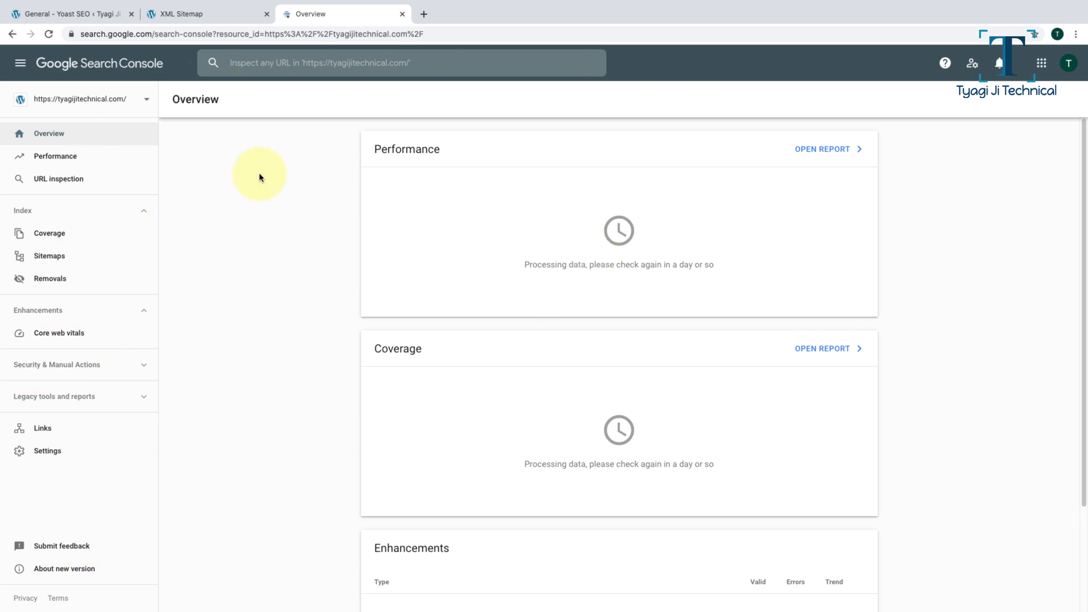
left_click(39, 165)
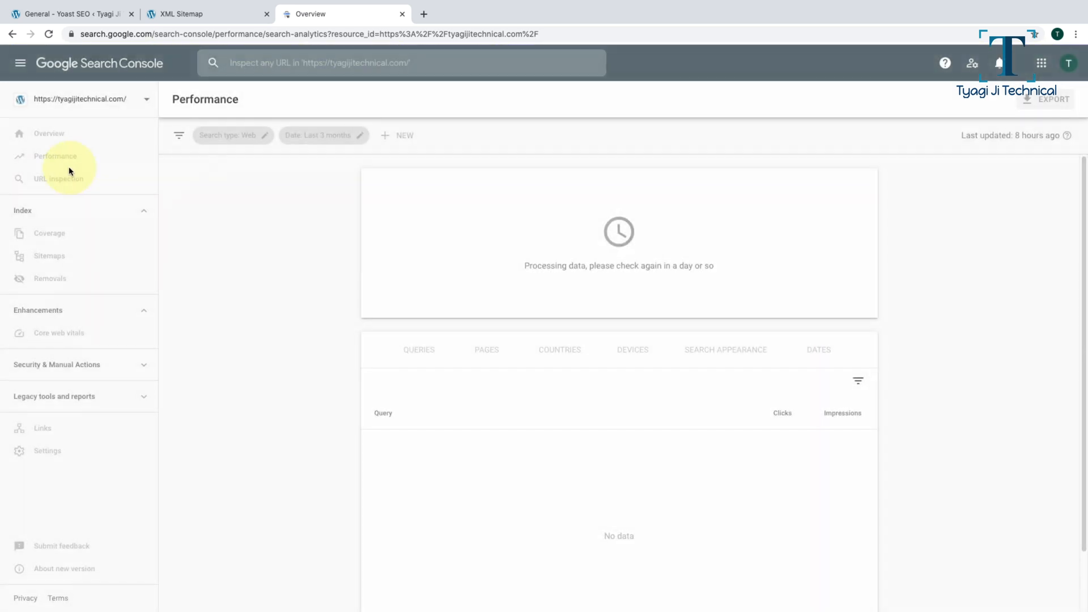